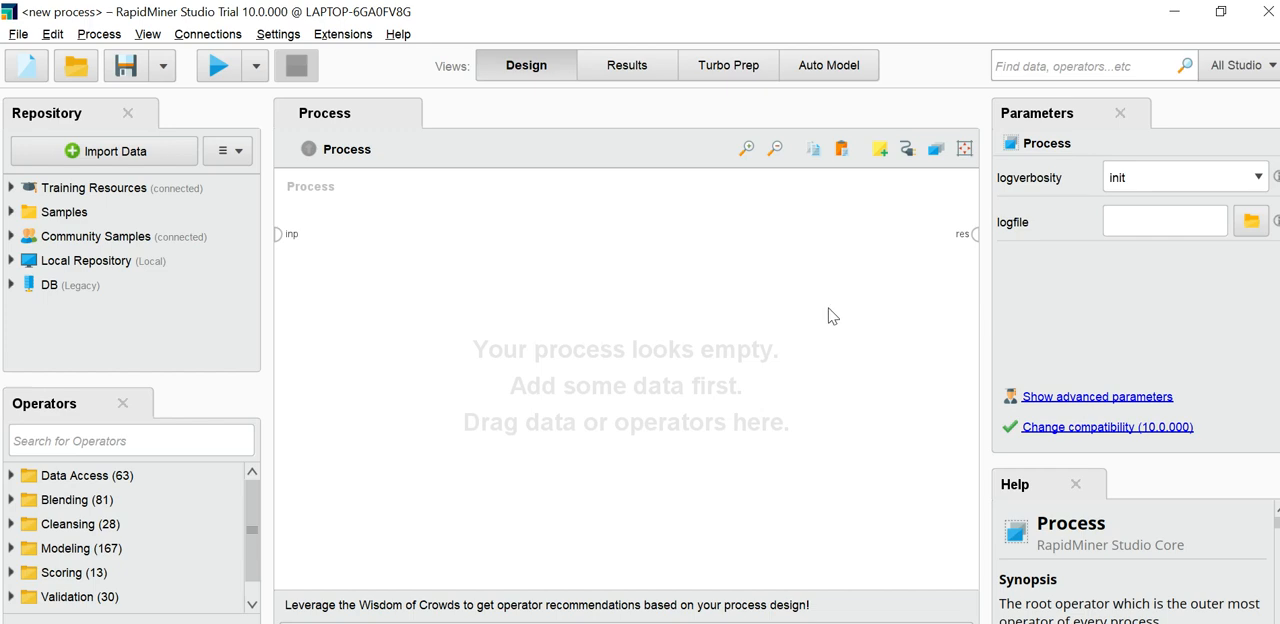
# Step: Switch to the browser and examine the Iris data set's characteristics, data set information and attribute information on the UCI page
pyautogui.click(727, 623)
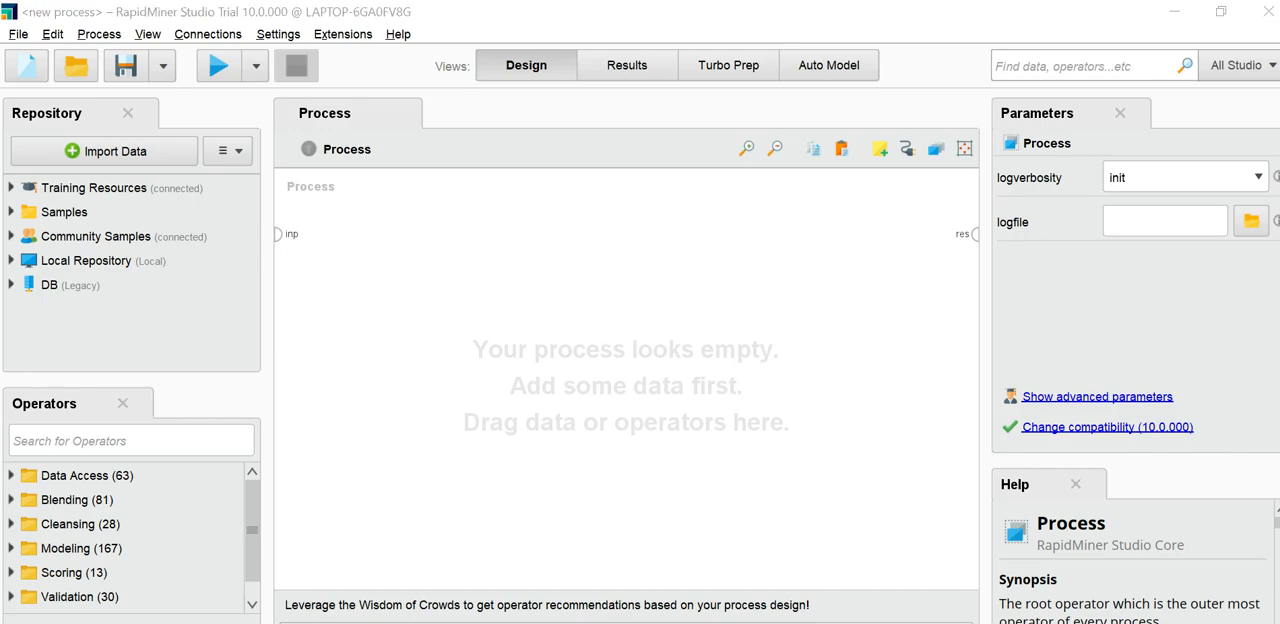
pyautogui.click(818, 612)
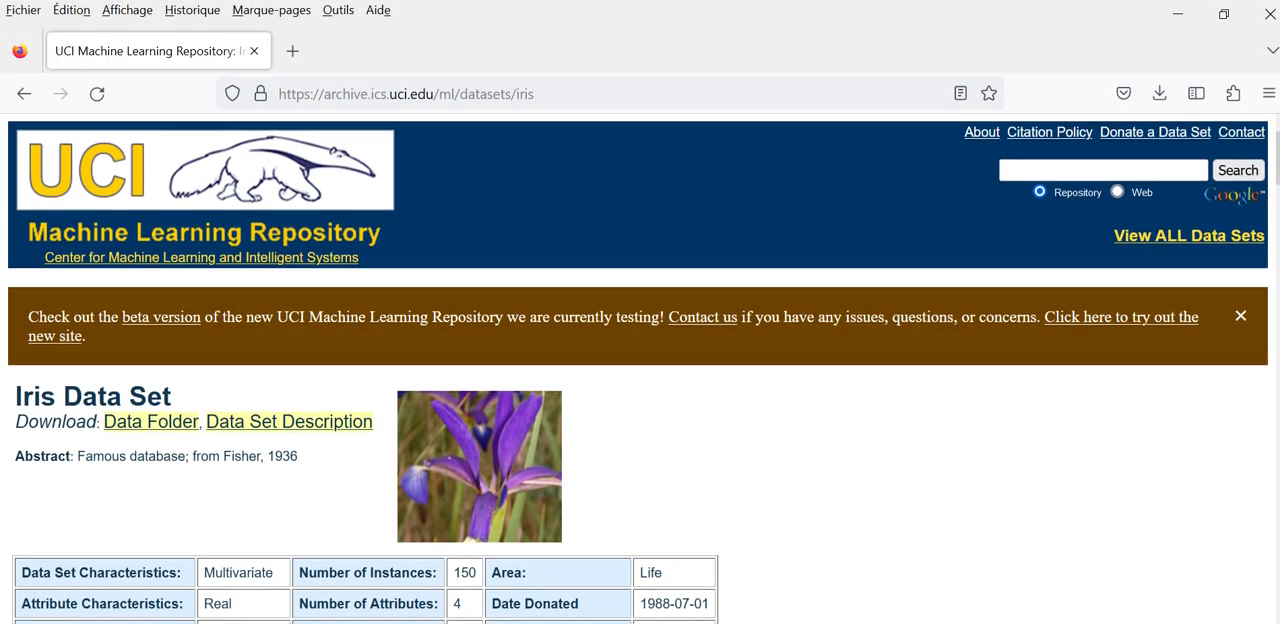
pyautogui.scroll(-4, 589, 400)
pyautogui.scroll(-2, 335, 447)
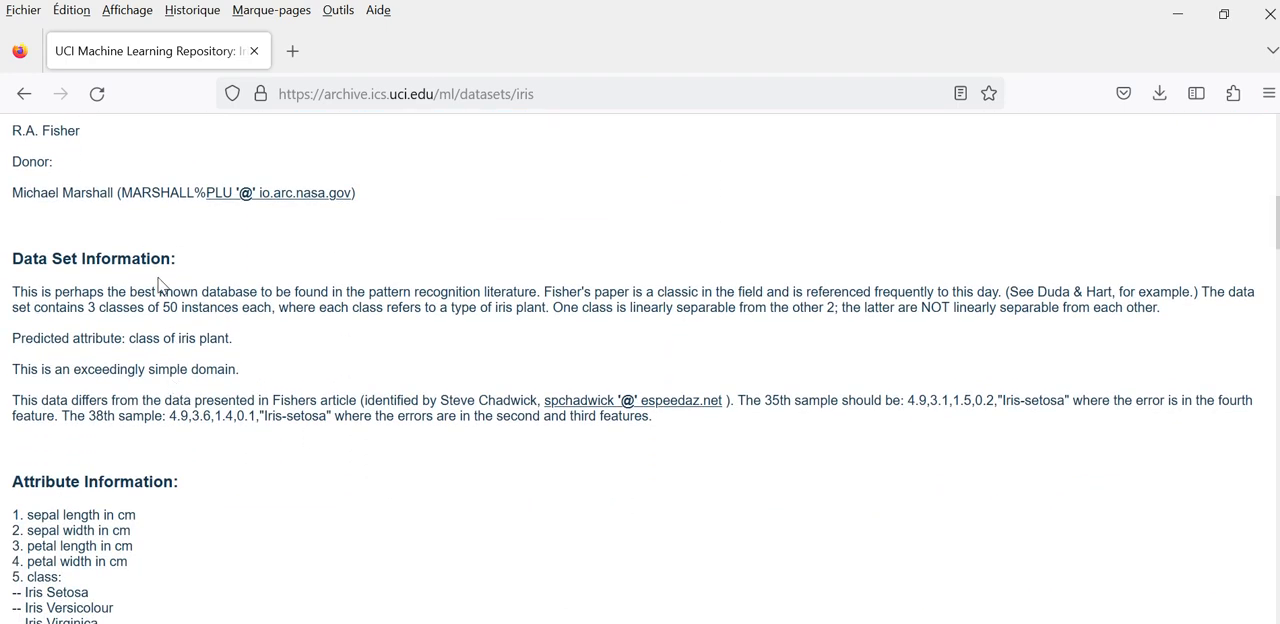
pyautogui.scroll(1, 172, 288)
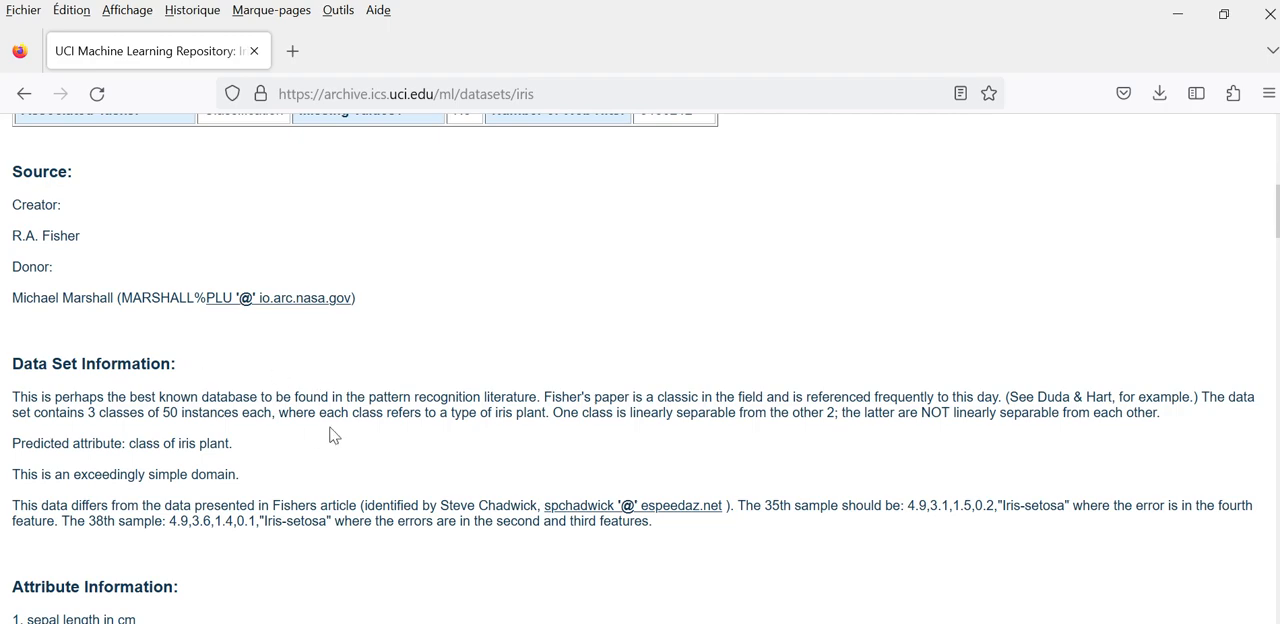
pyautogui.scroll(5, 331, 435)
pyautogui.scroll(-3, 702, 564)
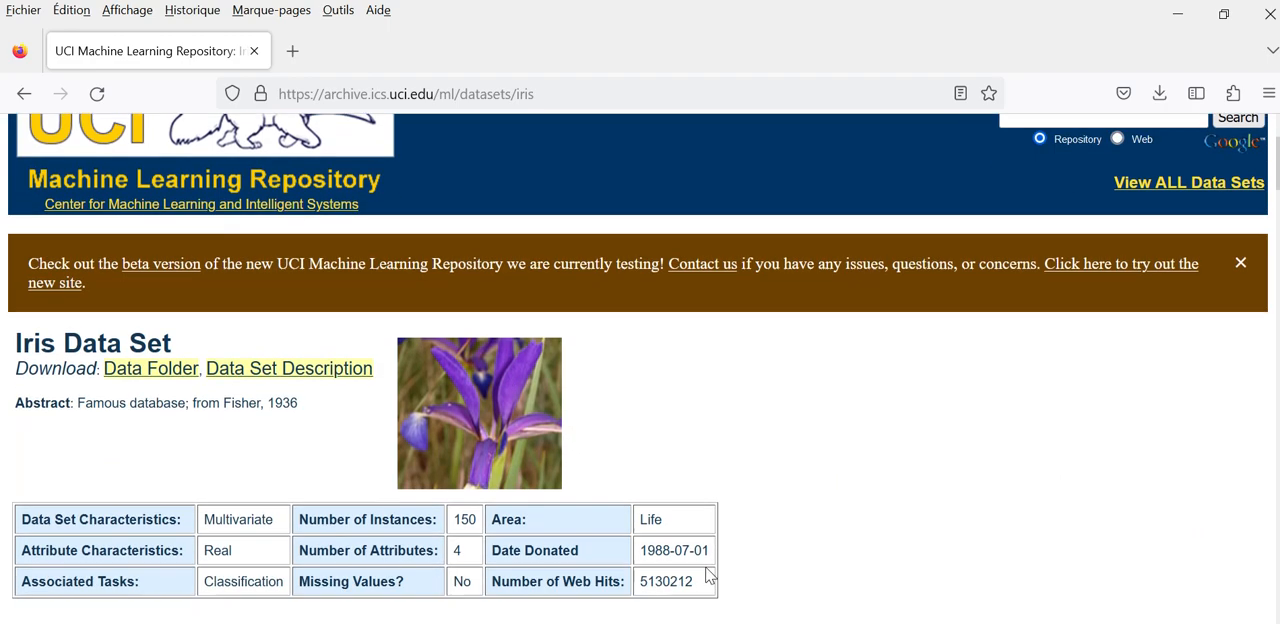
pyautogui.scroll(3, 600, 500)
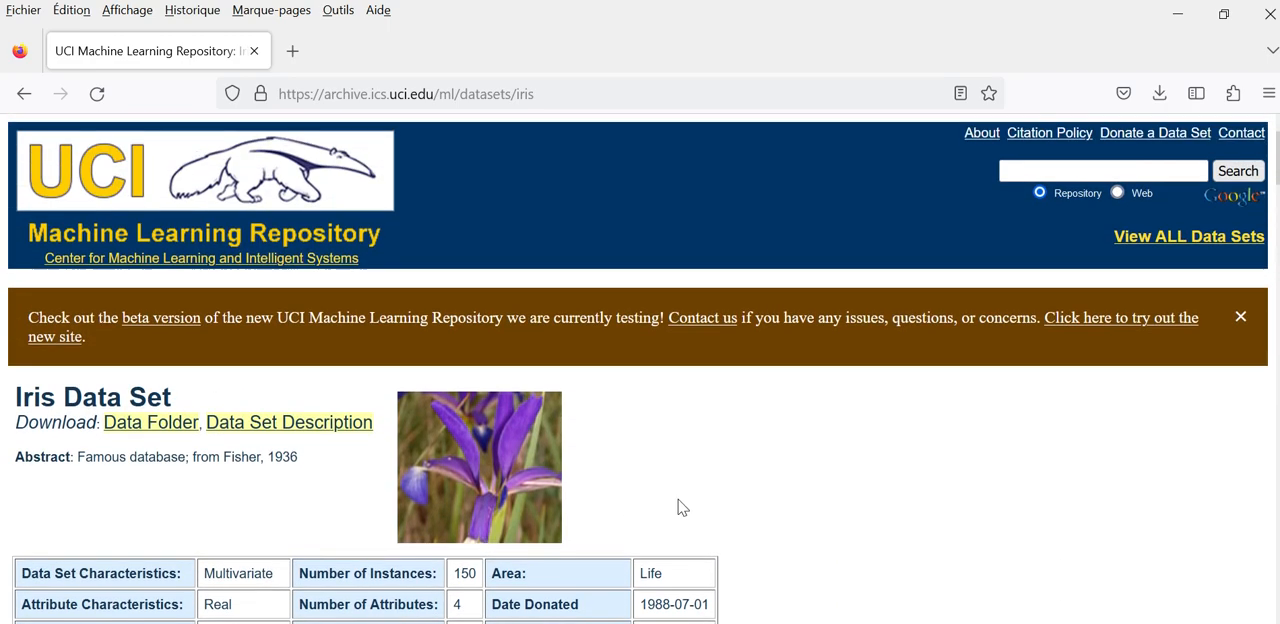
pyautogui.scroll(-5, 717, 489)
pyautogui.scroll(-2, 418, 497)
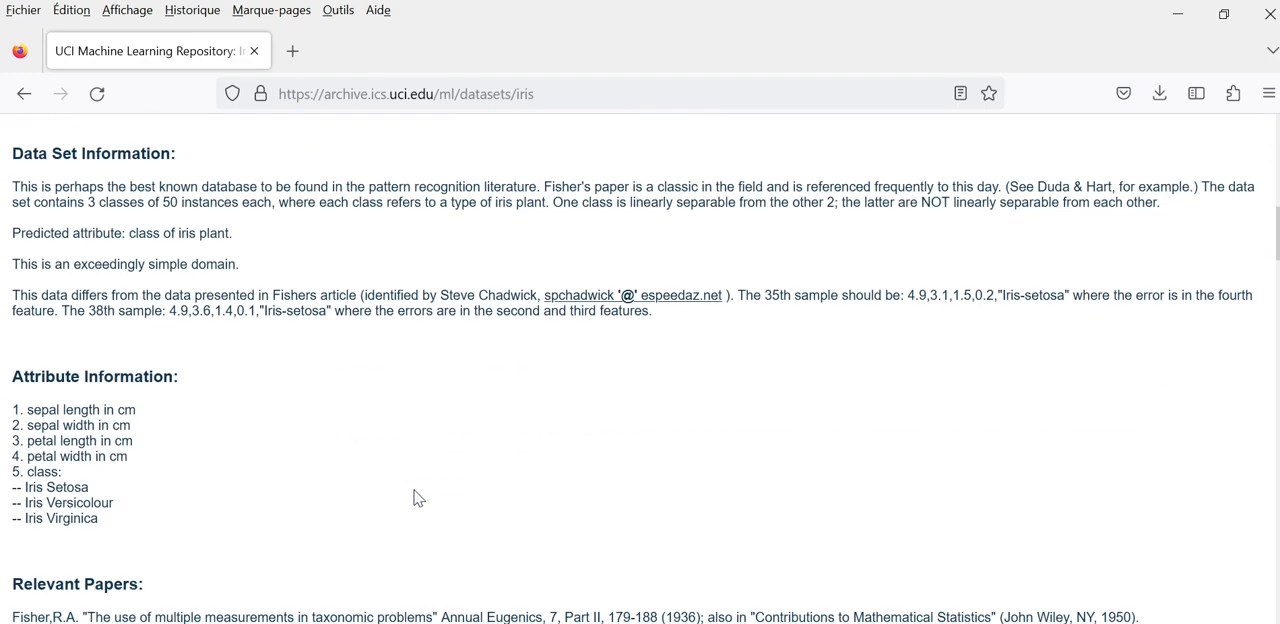
pyautogui.scroll(4, 458, 472)
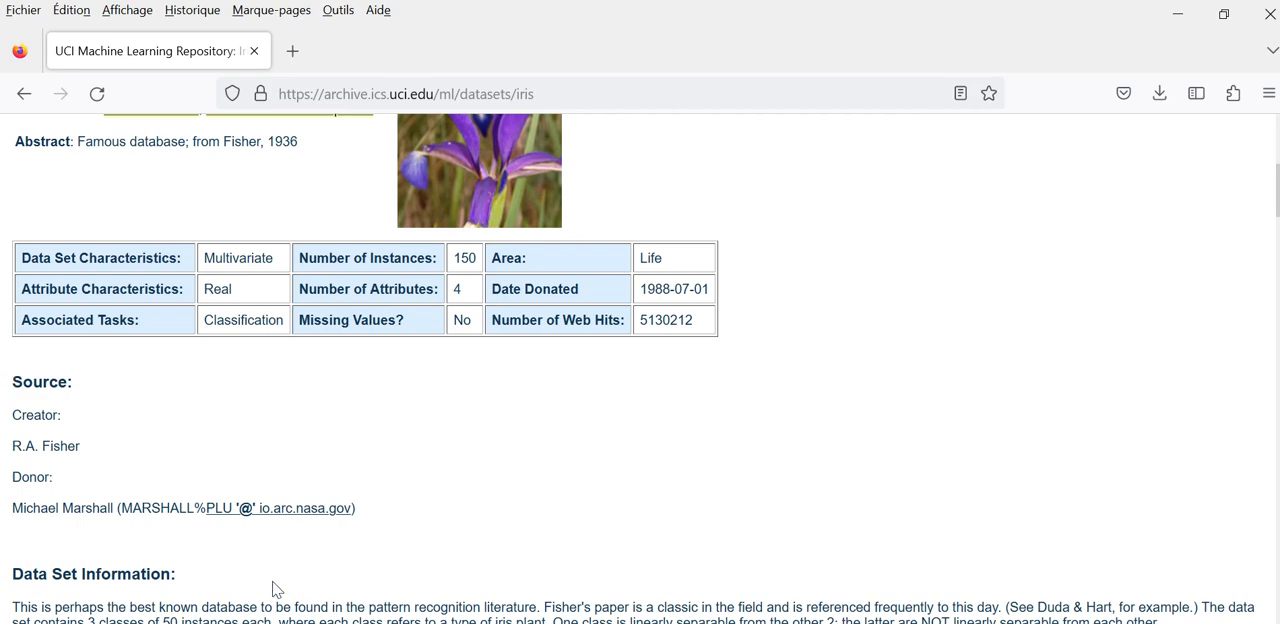
pyautogui.scroll(2, 429, 477)
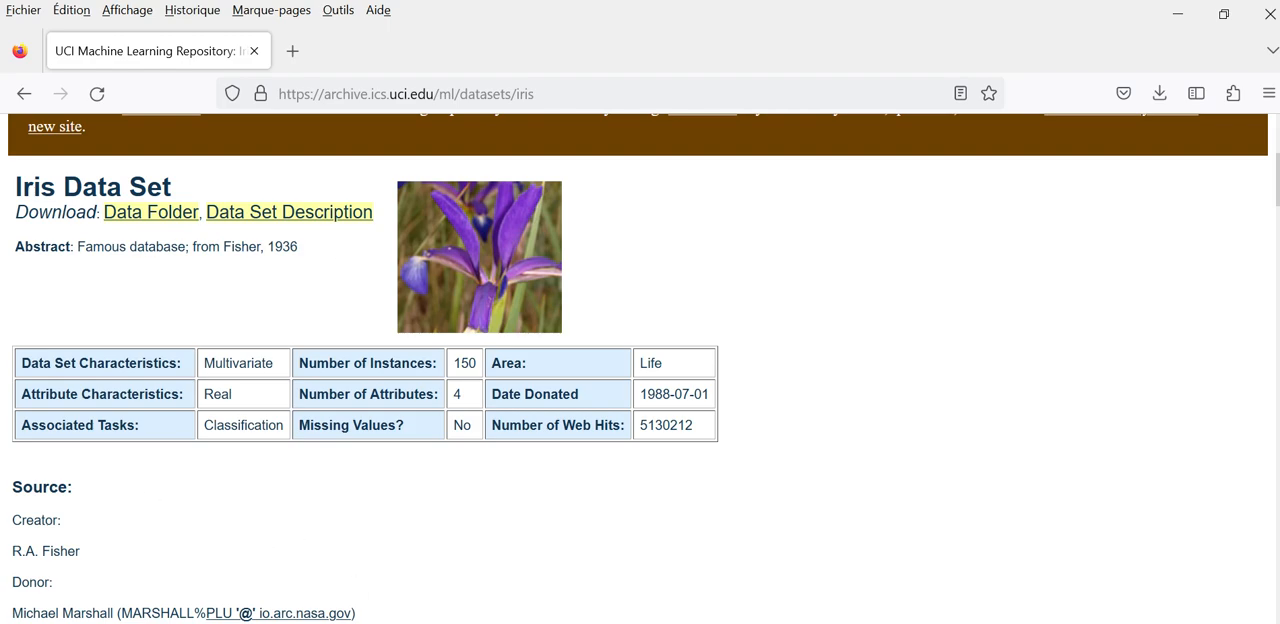
pyautogui.scroll(-4, 605, 612)
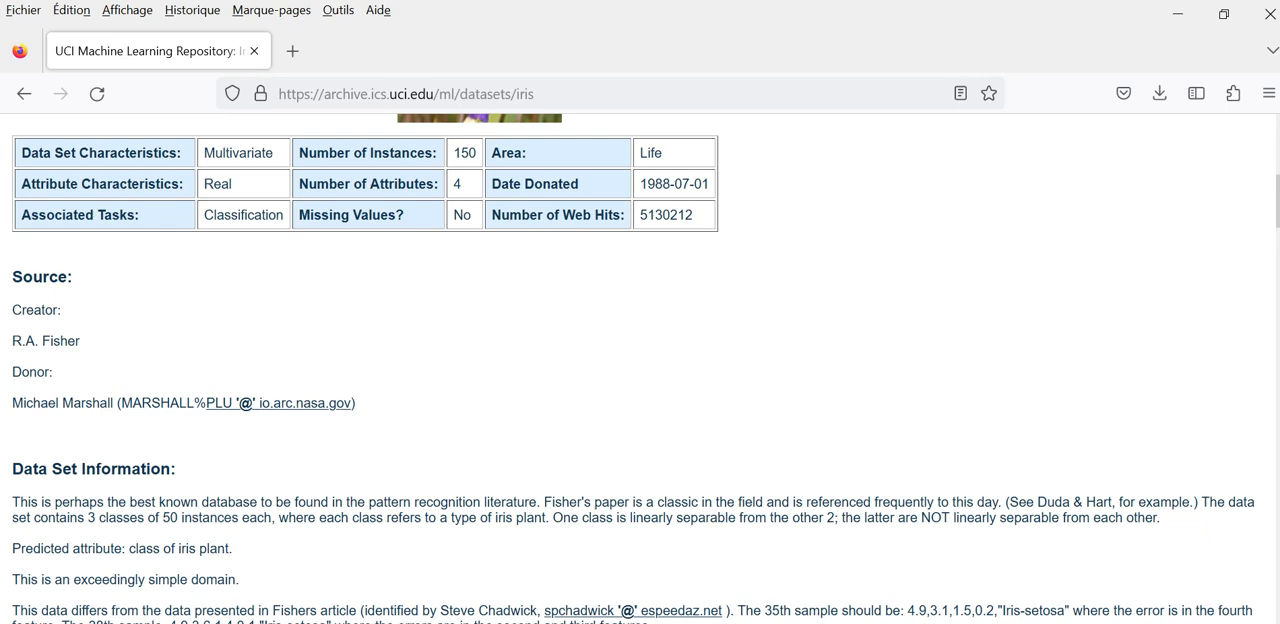
# Step: Switch back to RapidMiner Studio and look at the data source choices for importing data
pyautogui.moveTo(828, 622)
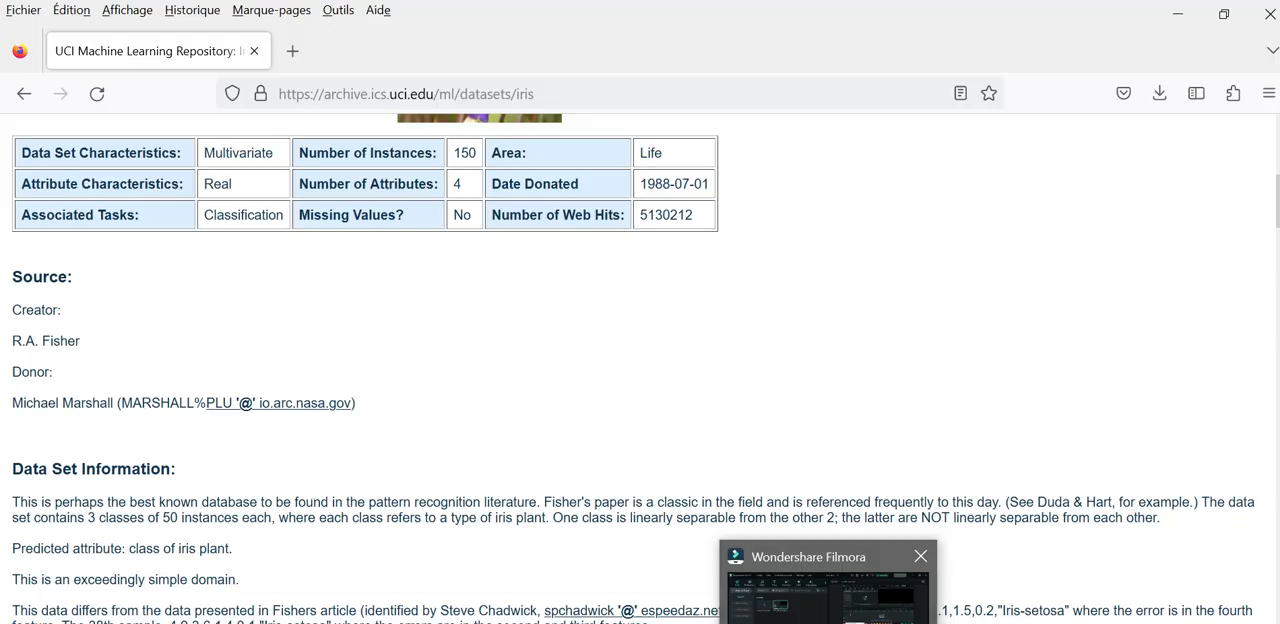
pyautogui.moveTo(878, 622)
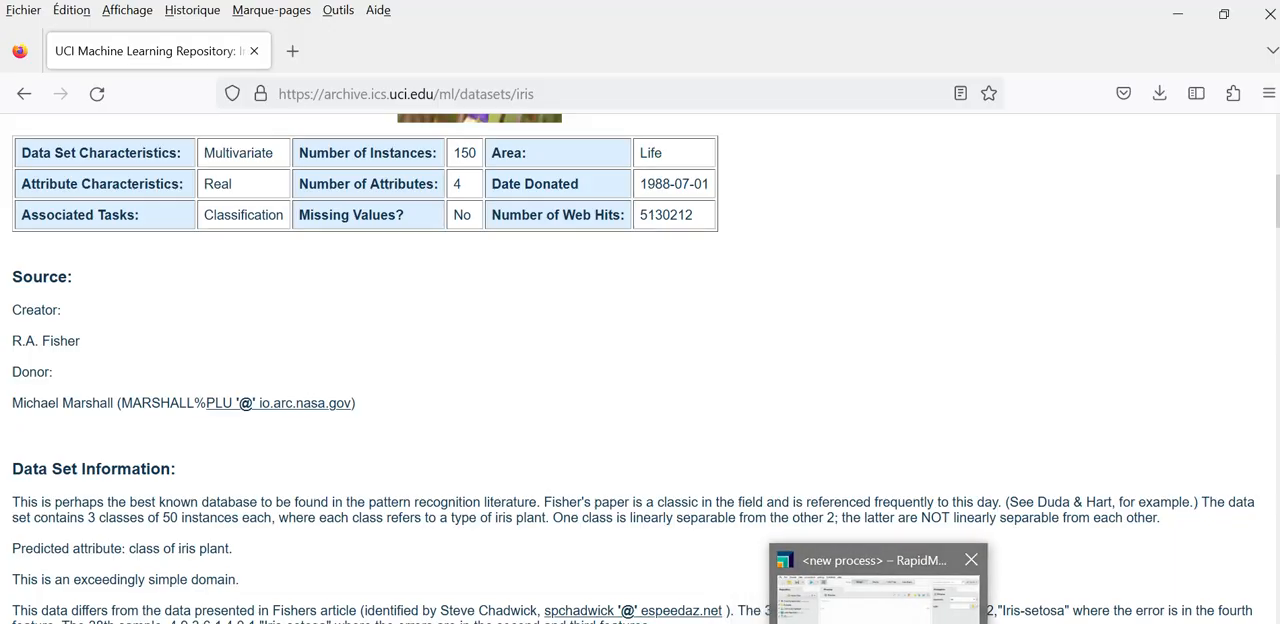
pyautogui.click(836, 620)
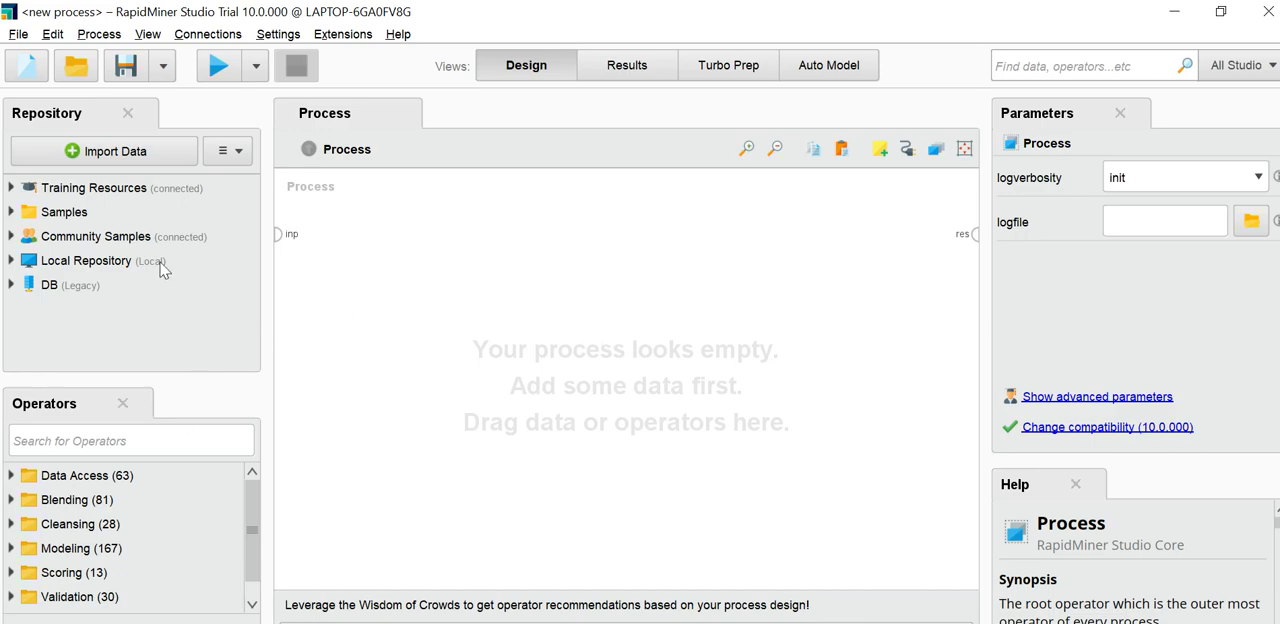
pyautogui.click(104, 160)
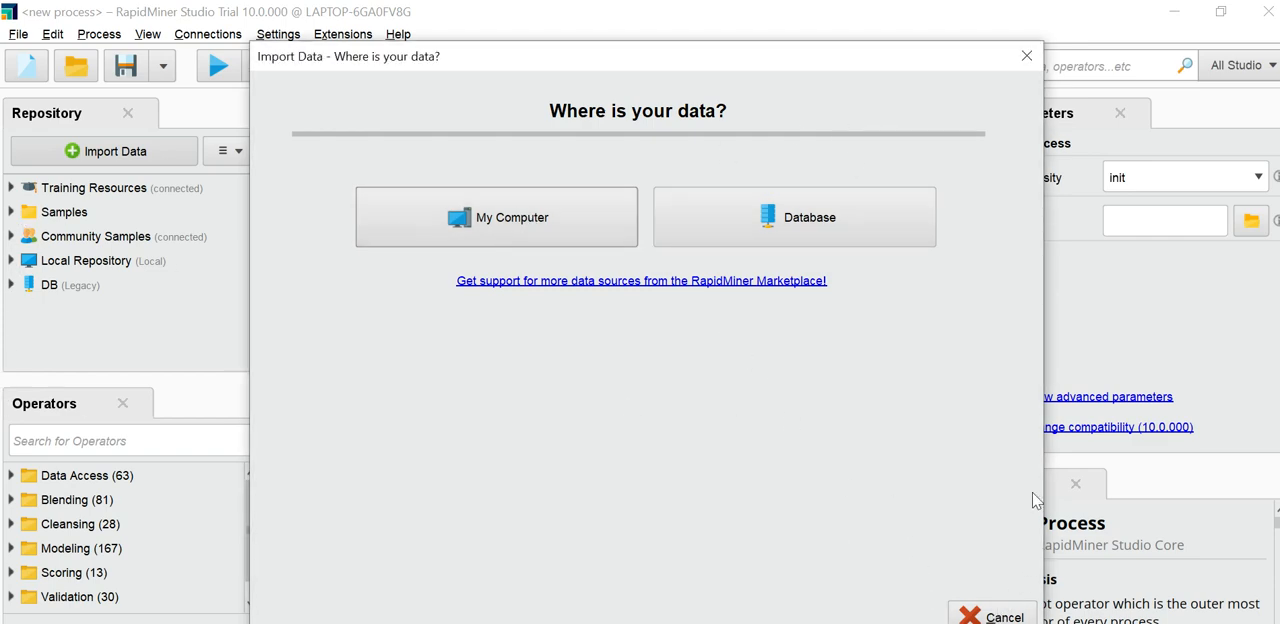
pyautogui.click(1005, 617)
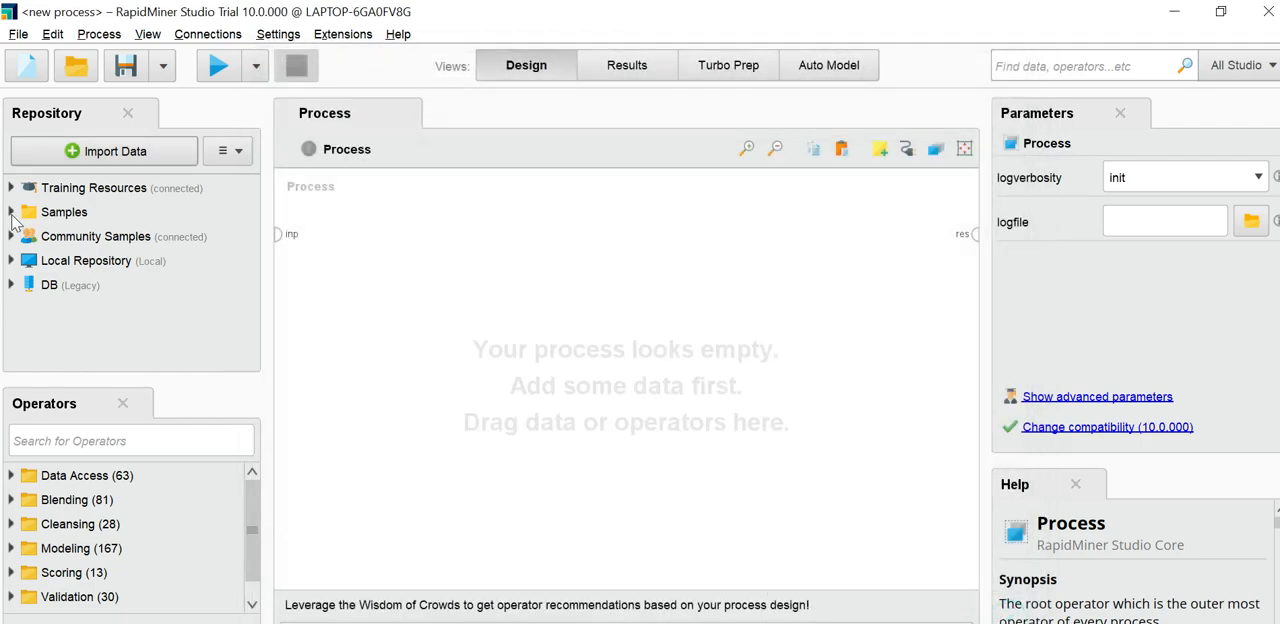
# Step: Expand the data folder of the Samples repository and locate the Iris data set
pyautogui.click(14, 214)
pyautogui.scroll(-1, 68, 350)
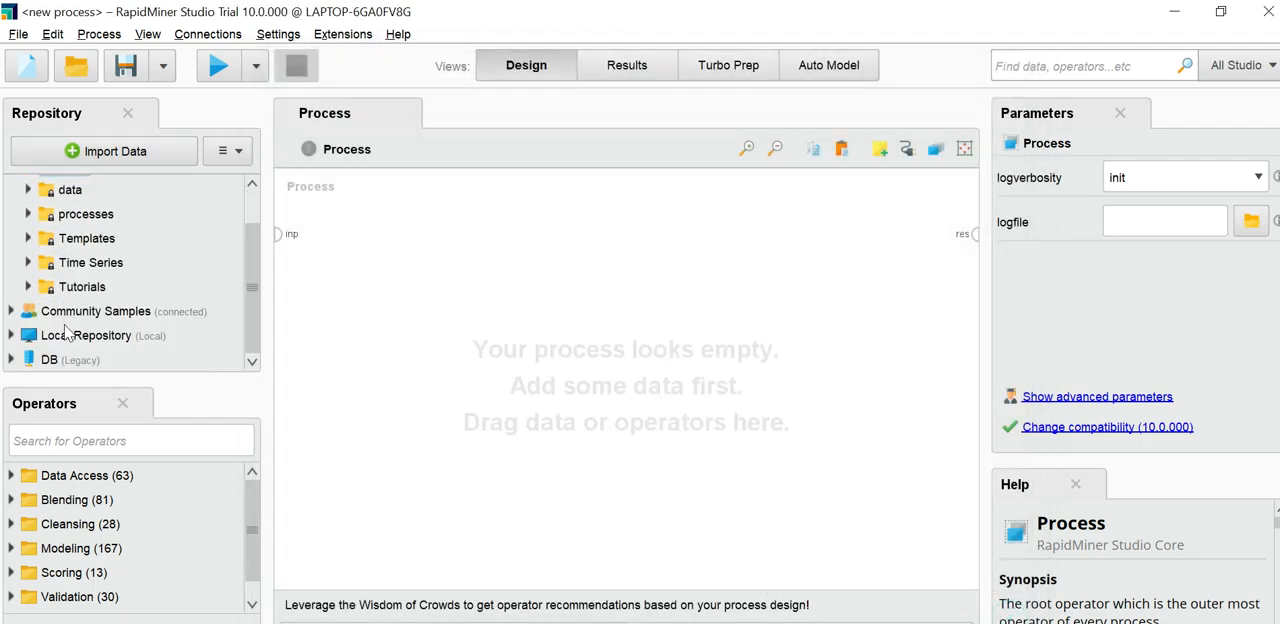
pyautogui.click(30, 190)
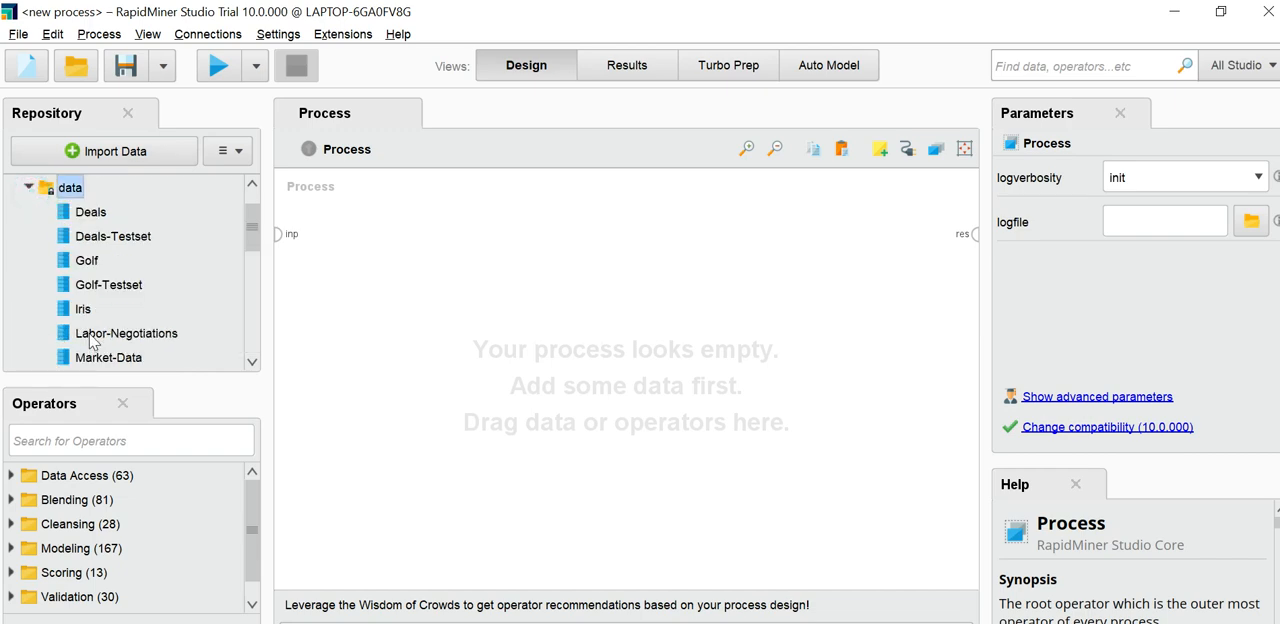
pyautogui.click(66, 318)
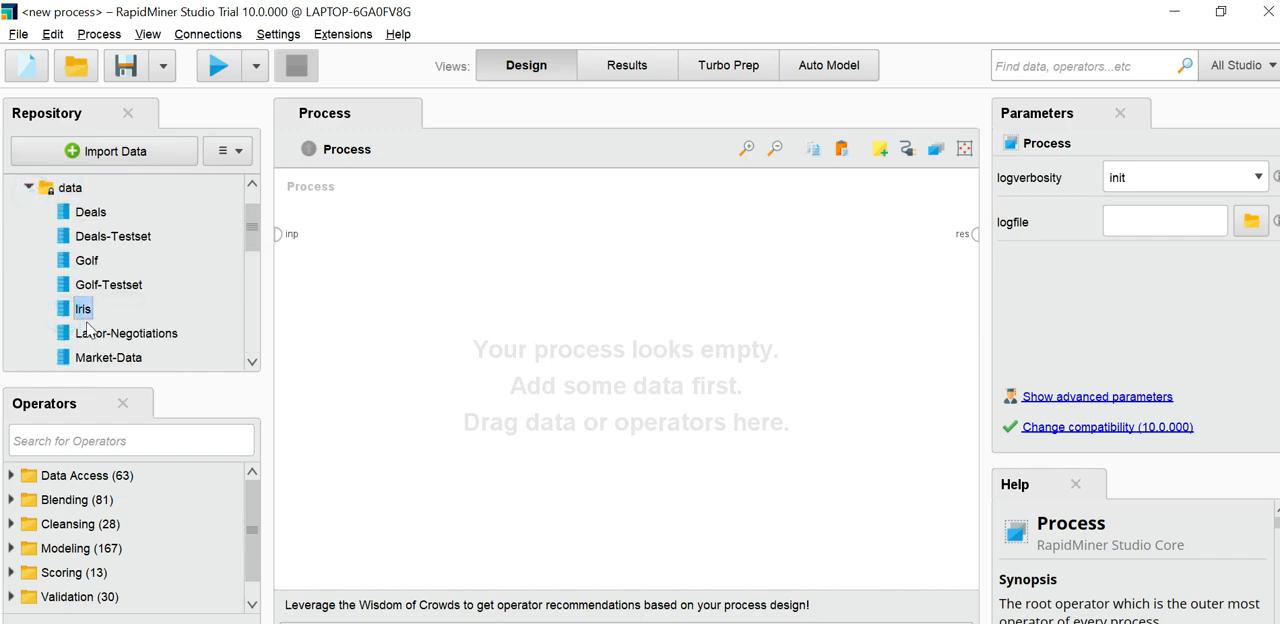
pyautogui.scroll(1, 150, 318)
pyautogui.moveTo(140, 333)
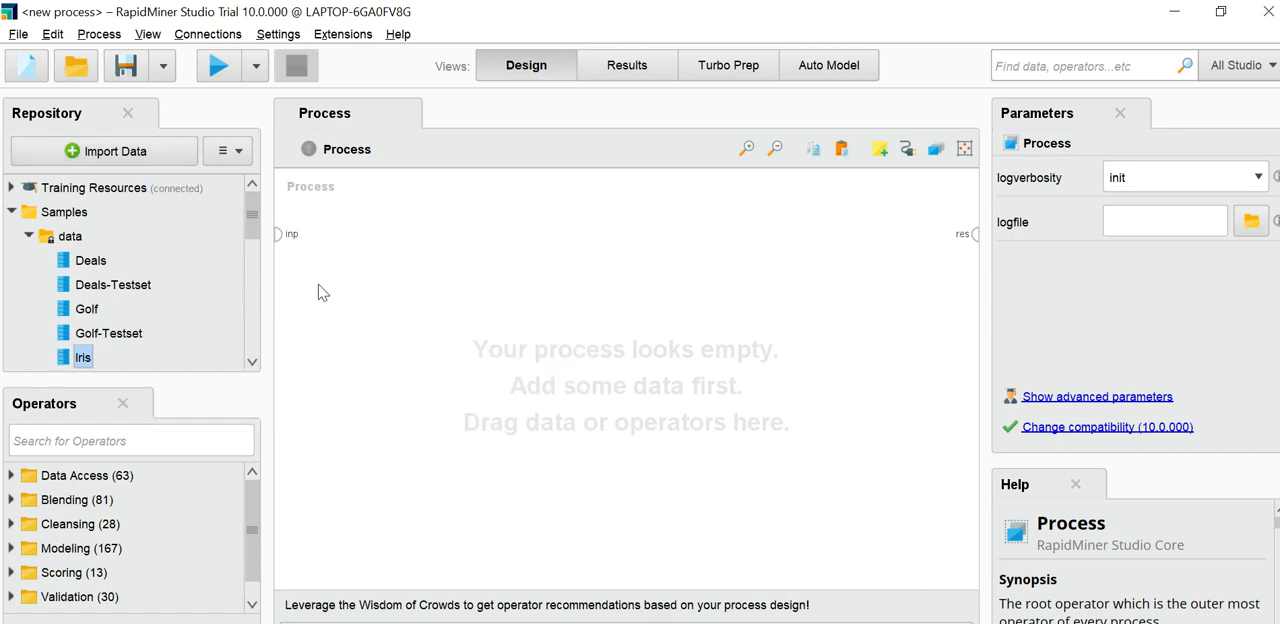
pyautogui.click(116, 160)
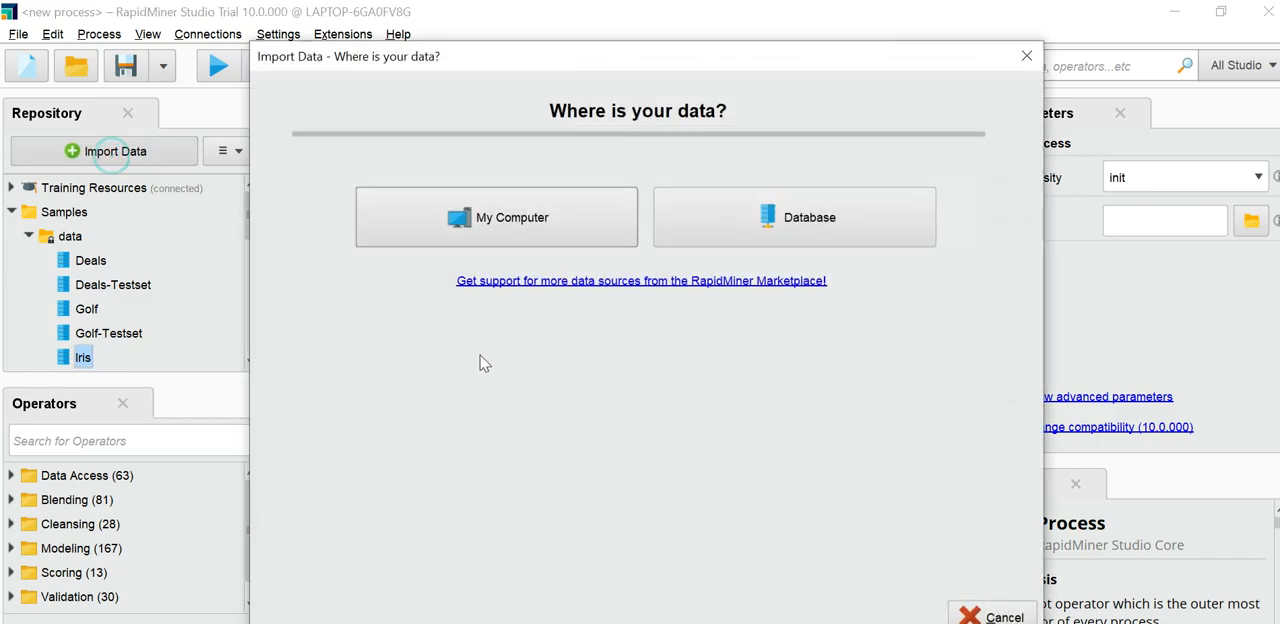
pyautogui.click(492, 222)
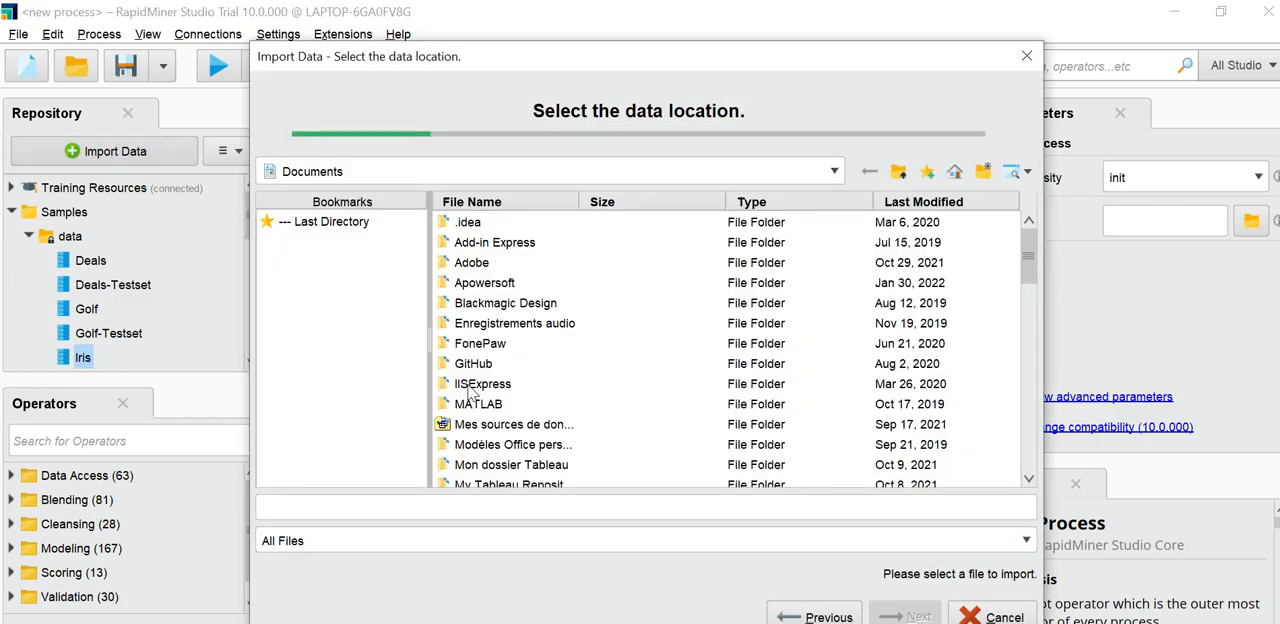
pyautogui.click(318, 171)
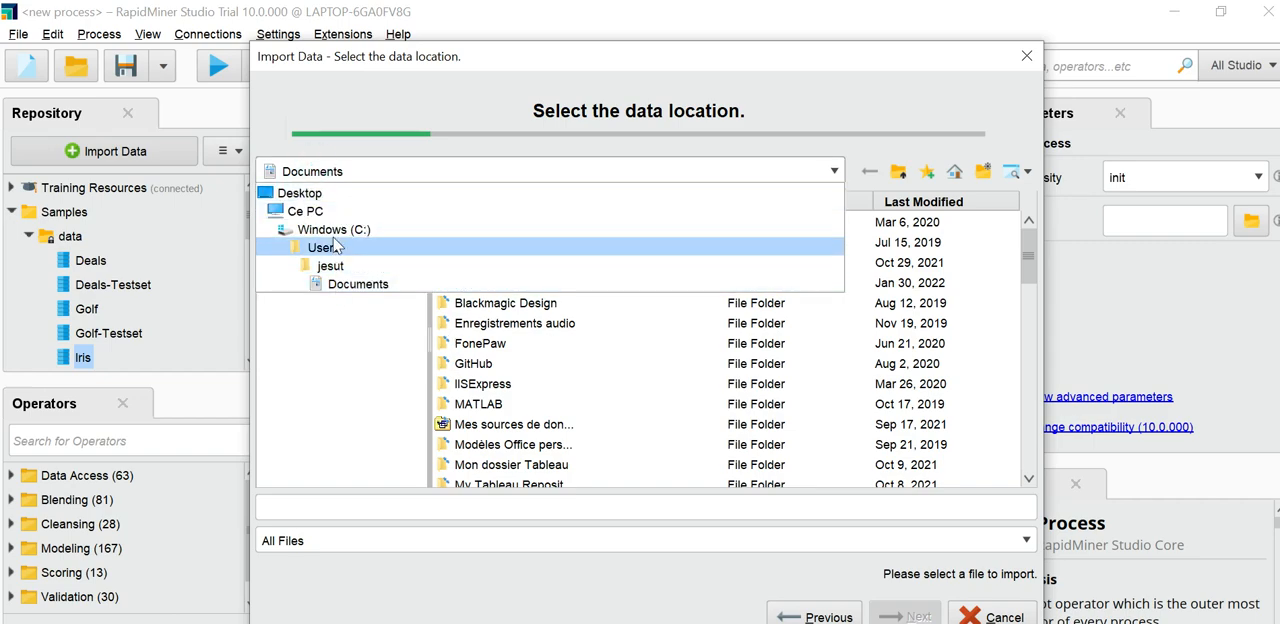
pyautogui.click(306, 194)
pyautogui.click(497, 268)
pyautogui.doubleClick(496, 267)
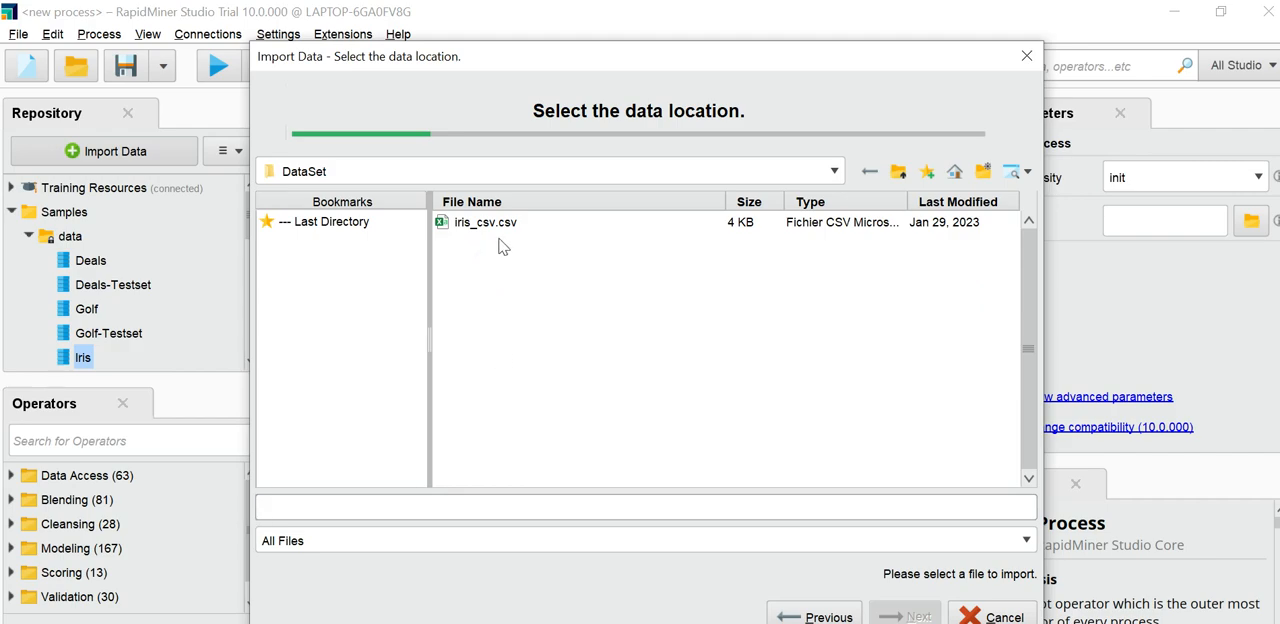
pyautogui.click(500, 222)
pyautogui.click(893, 616)
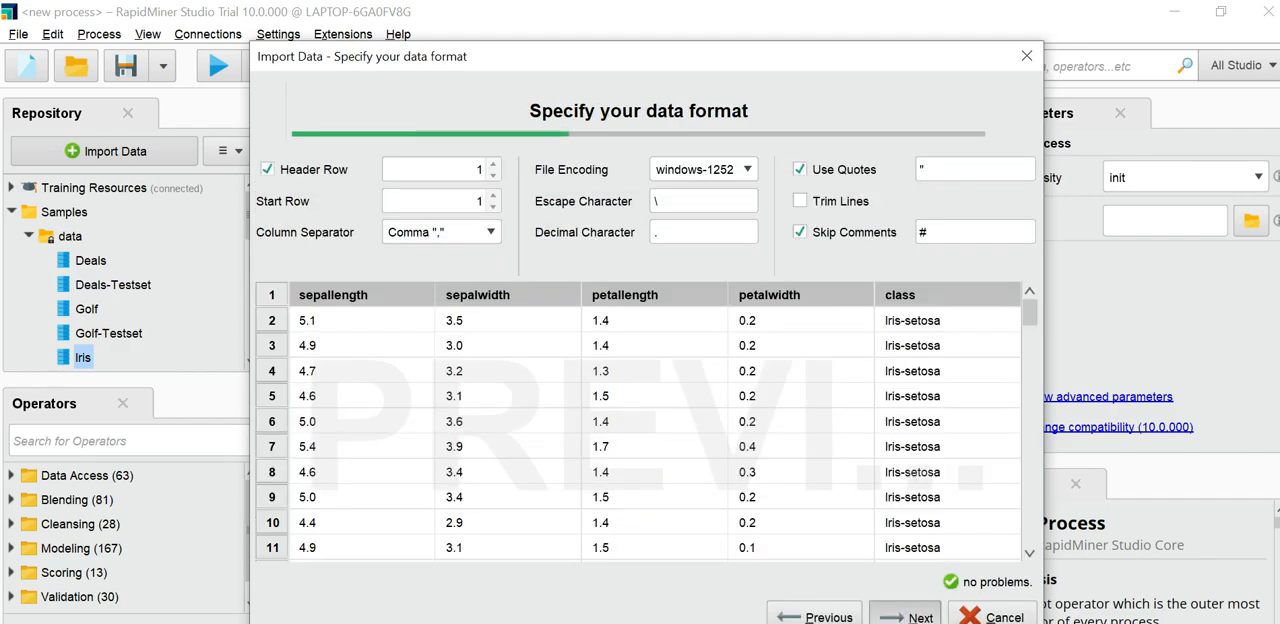
pyautogui.click(895, 617)
pyautogui.click(893, 617)
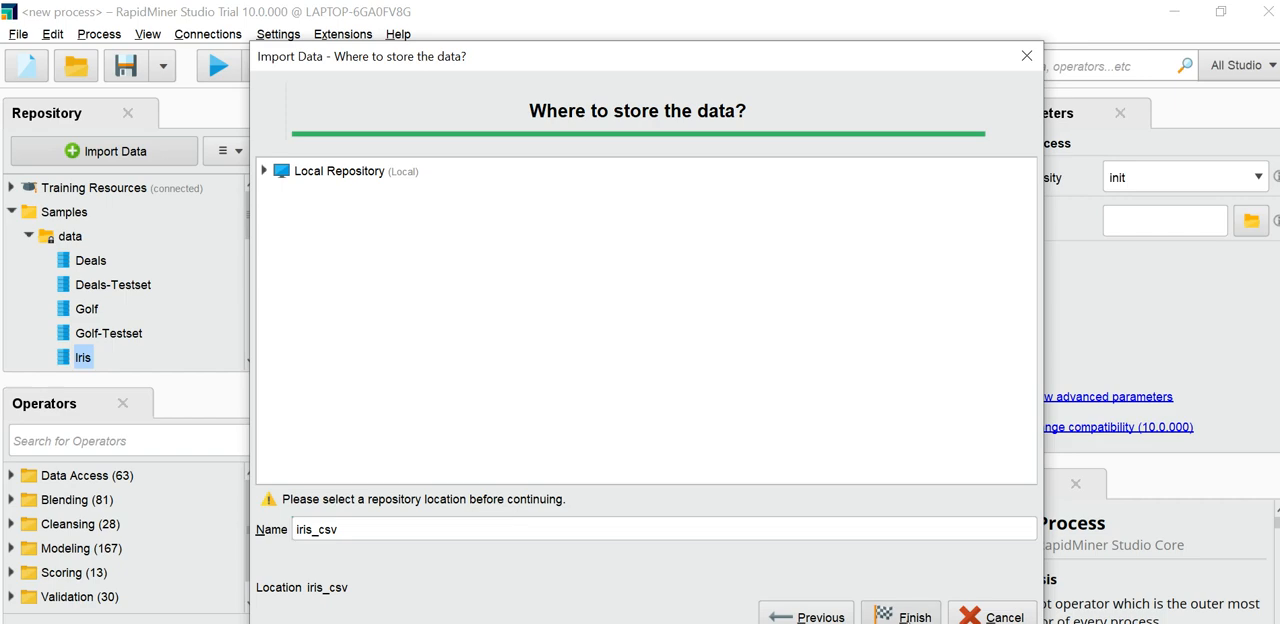
pyautogui.click(900, 614)
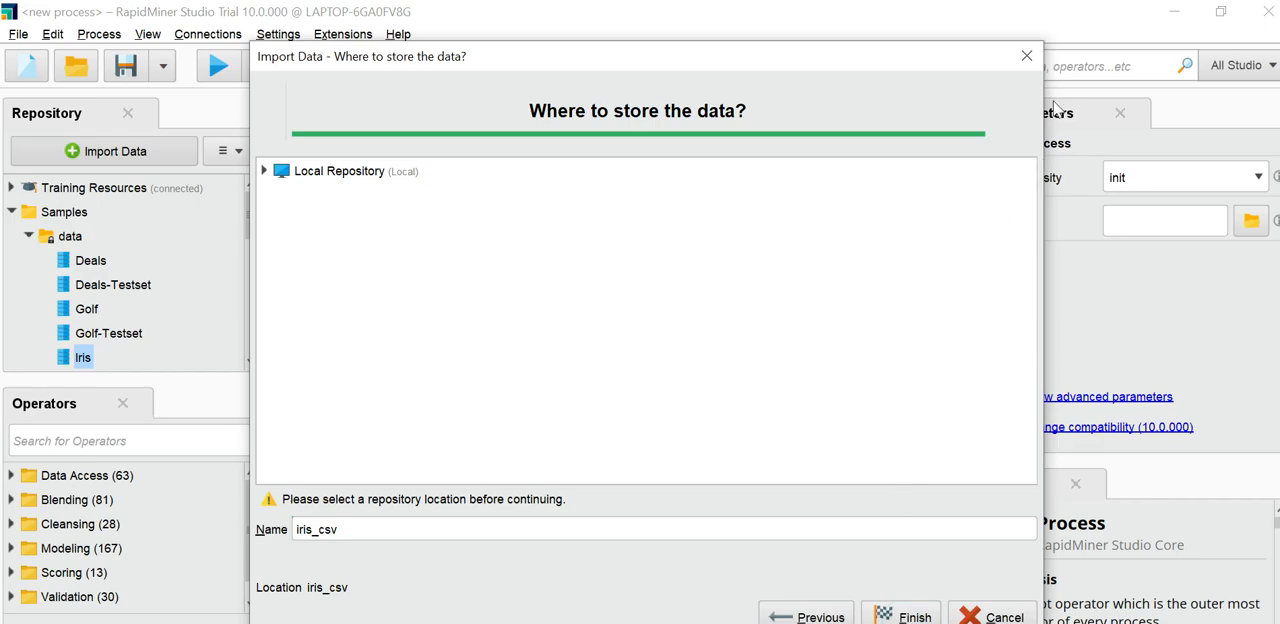
pyautogui.click(1025, 57)
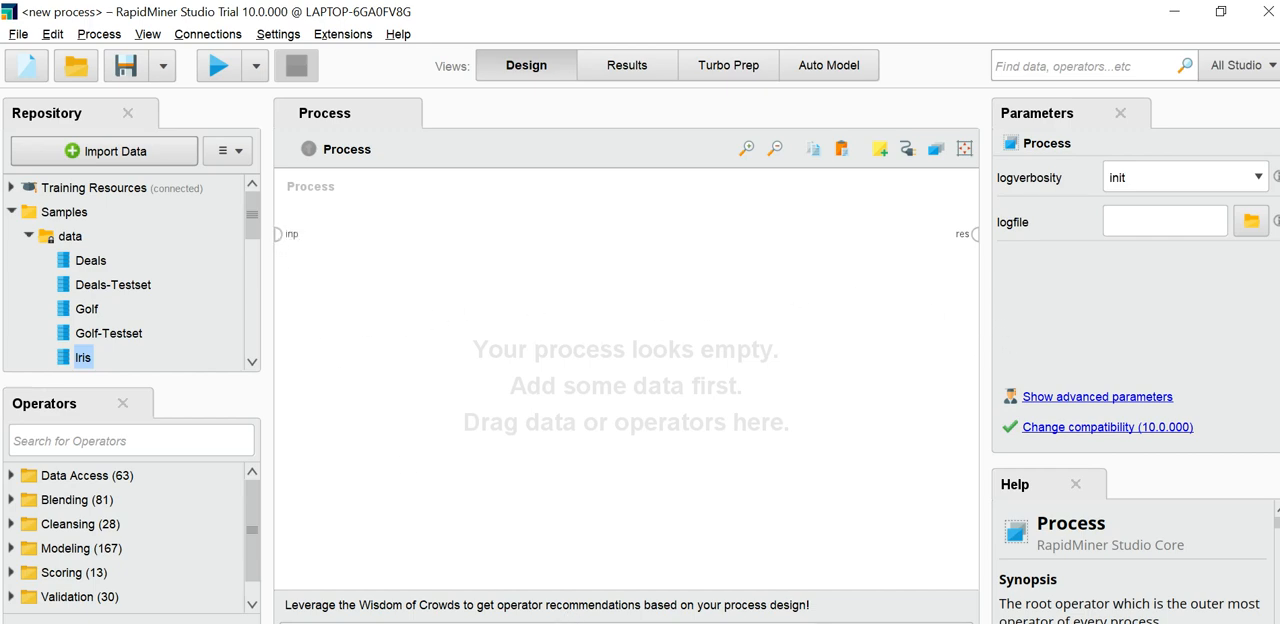
# Step: Start a data import from the computer and select iris_csv.csv in the DataSet folder on the Desktop
pyautogui.click(105, 160)
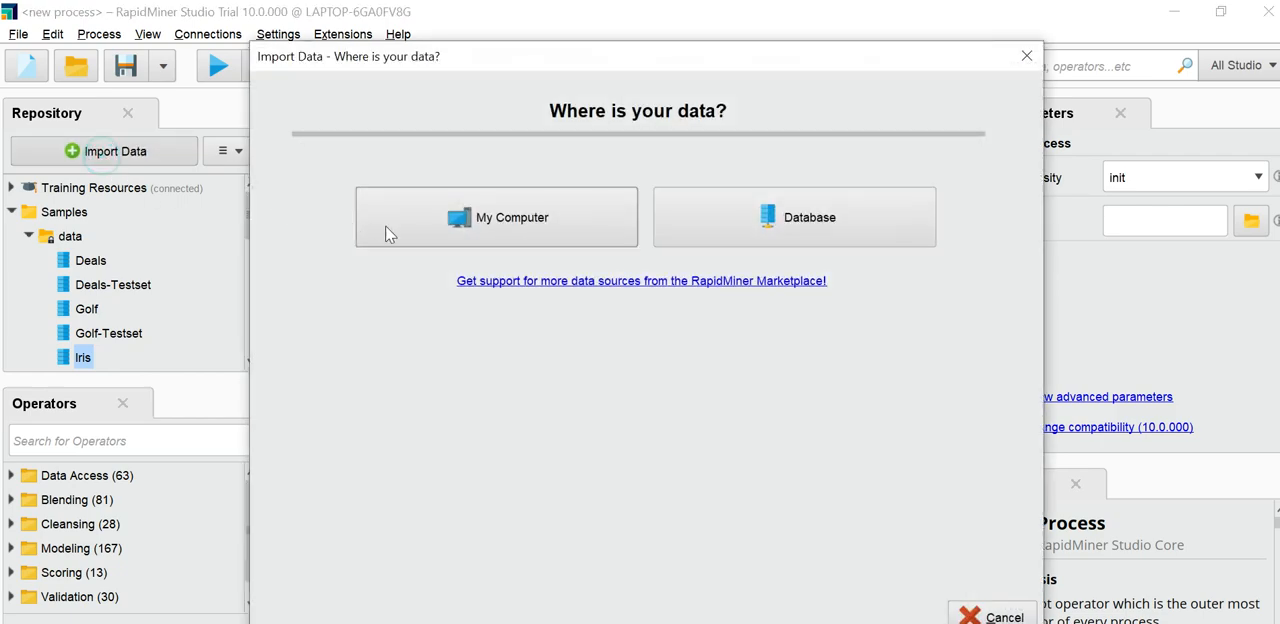
pyautogui.click(447, 226)
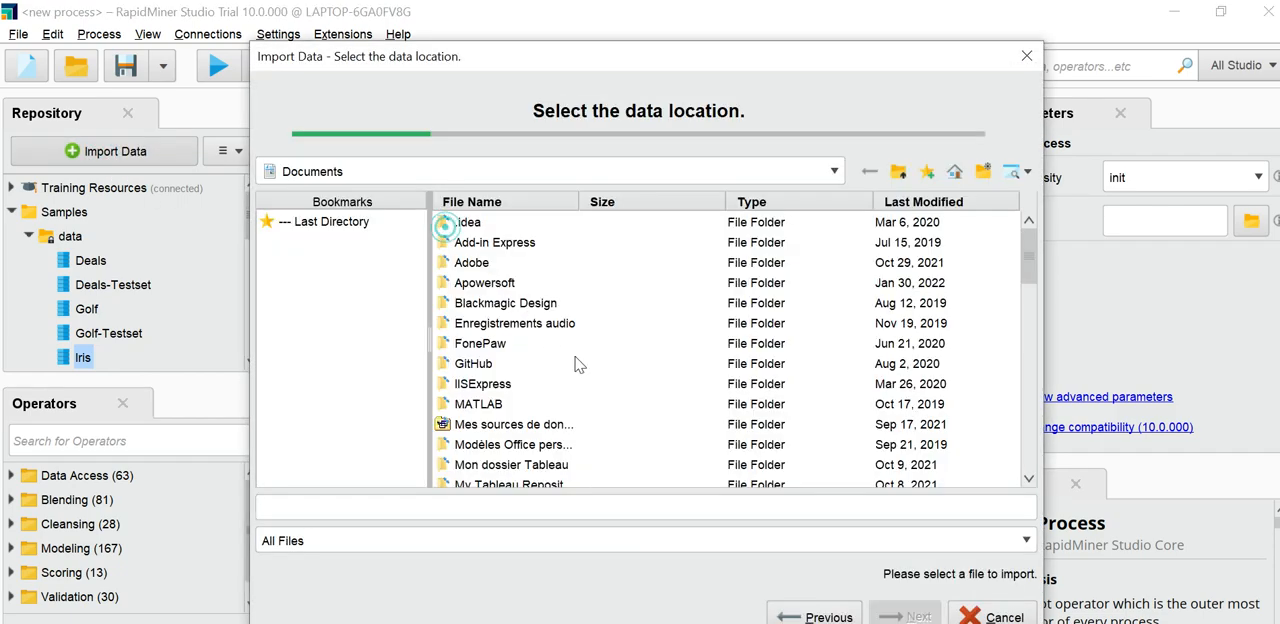
pyautogui.click(304, 172)
pyautogui.click(302, 195)
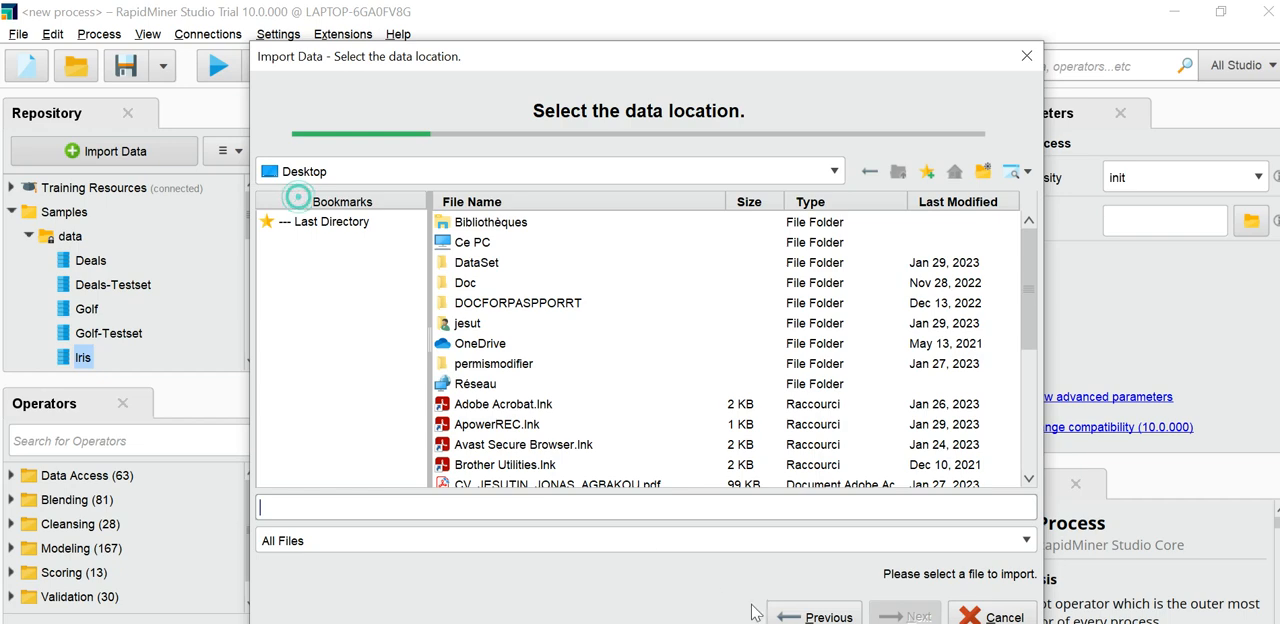
pyautogui.click(477, 264)
pyautogui.doubleClick(480, 272)
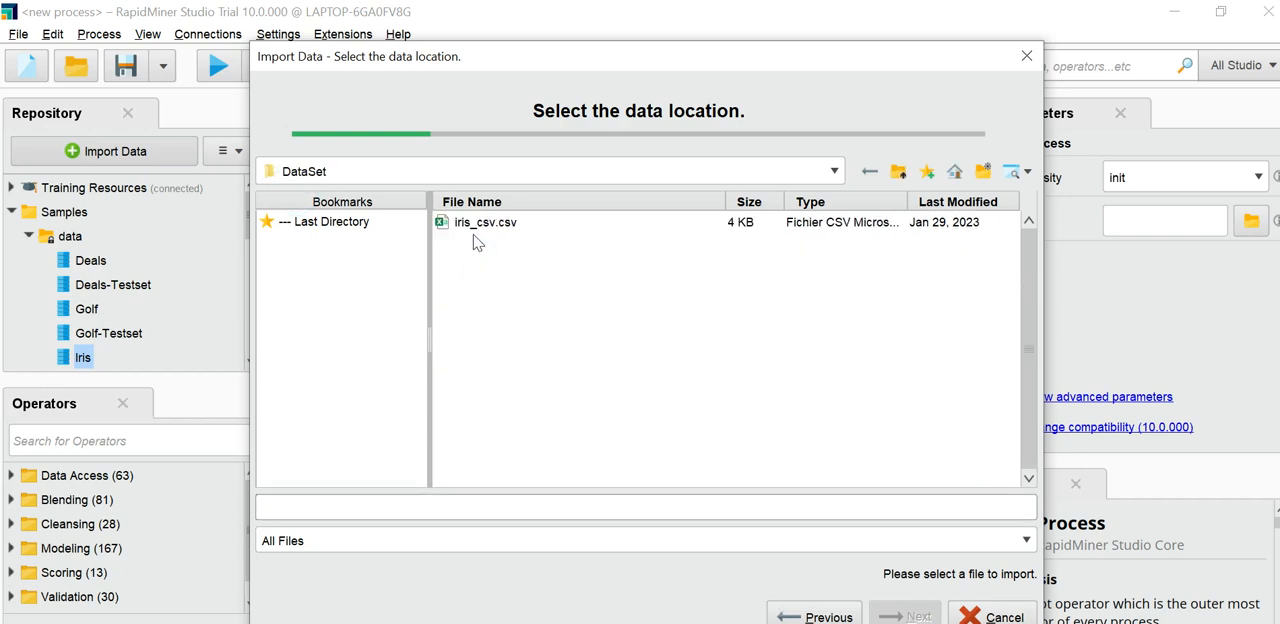
pyautogui.click(486, 230)
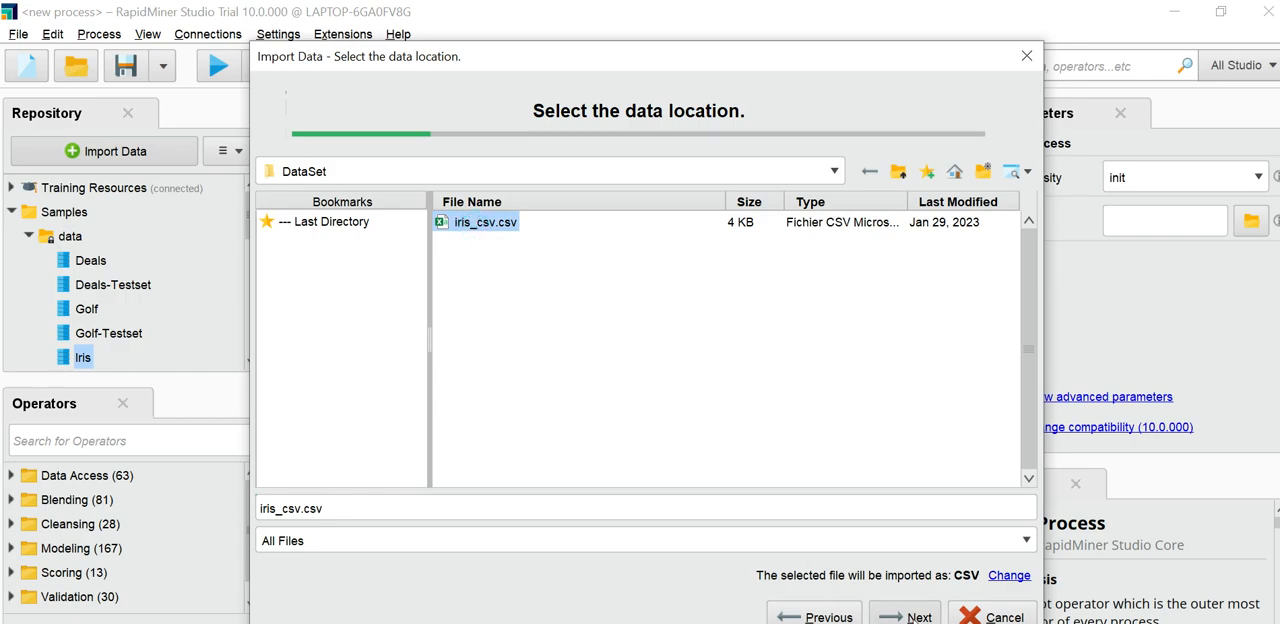
# Step: Finish the CSV import with the default column formats, storing iris_csv in the Local Repository and overwriting the existing entry
pyautogui.click(912, 617)
pyautogui.click(905, 617)
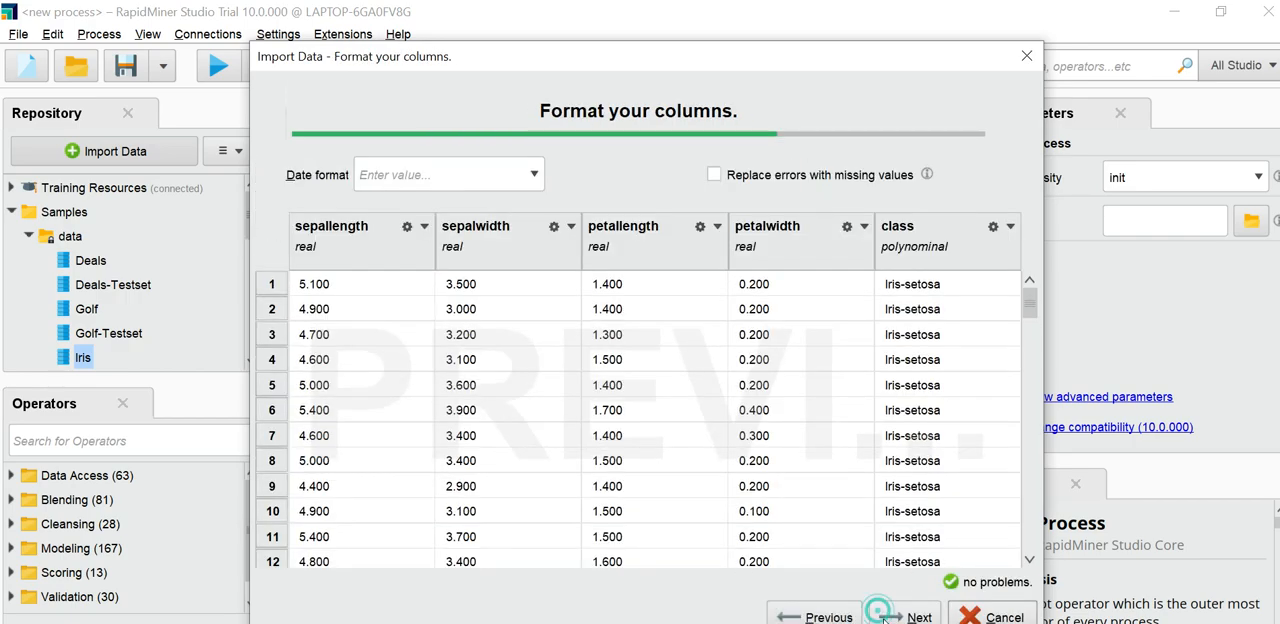
pyautogui.click(890, 617)
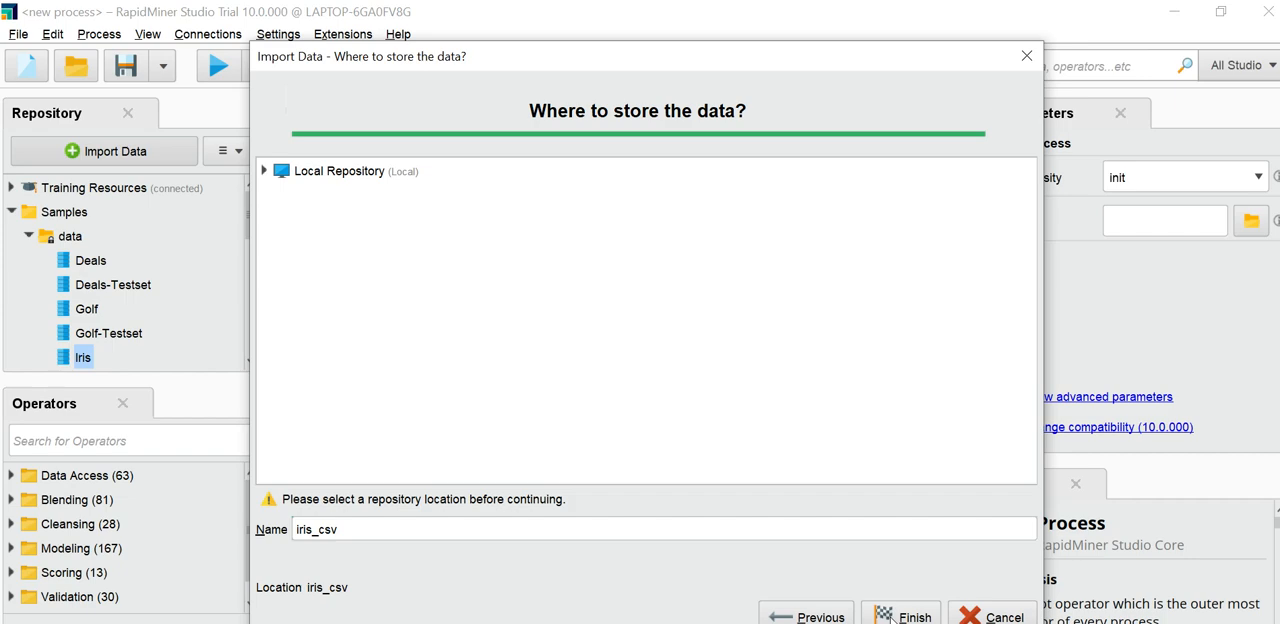
pyautogui.click(310, 172)
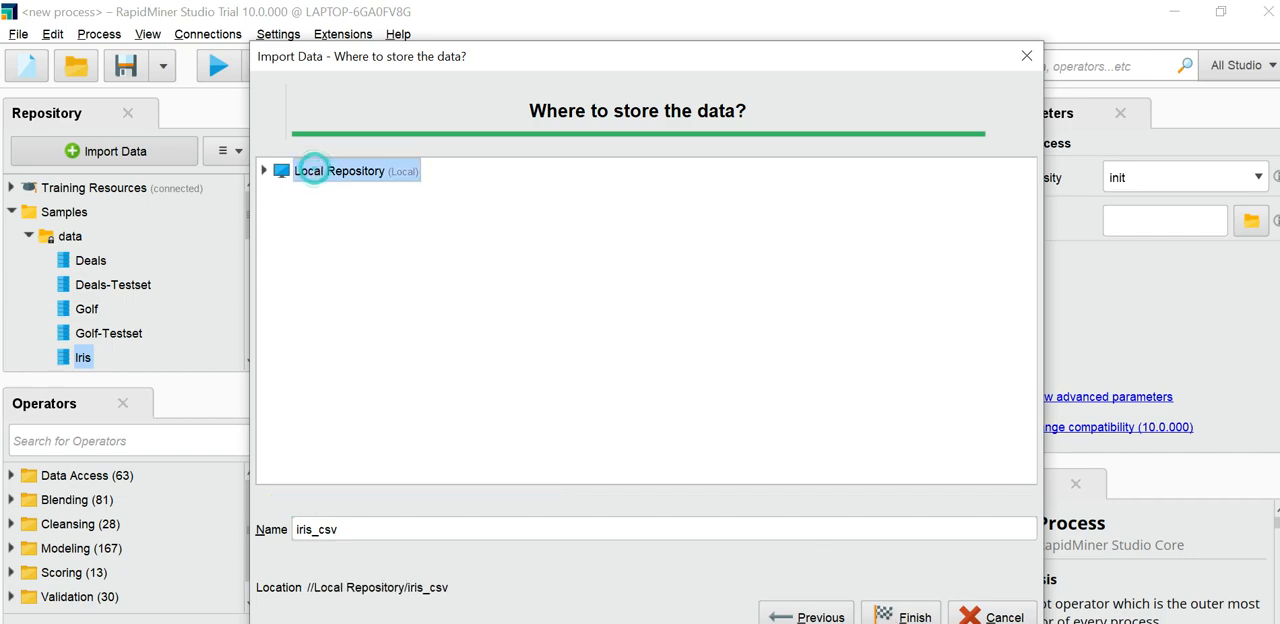
pyautogui.click(905, 617)
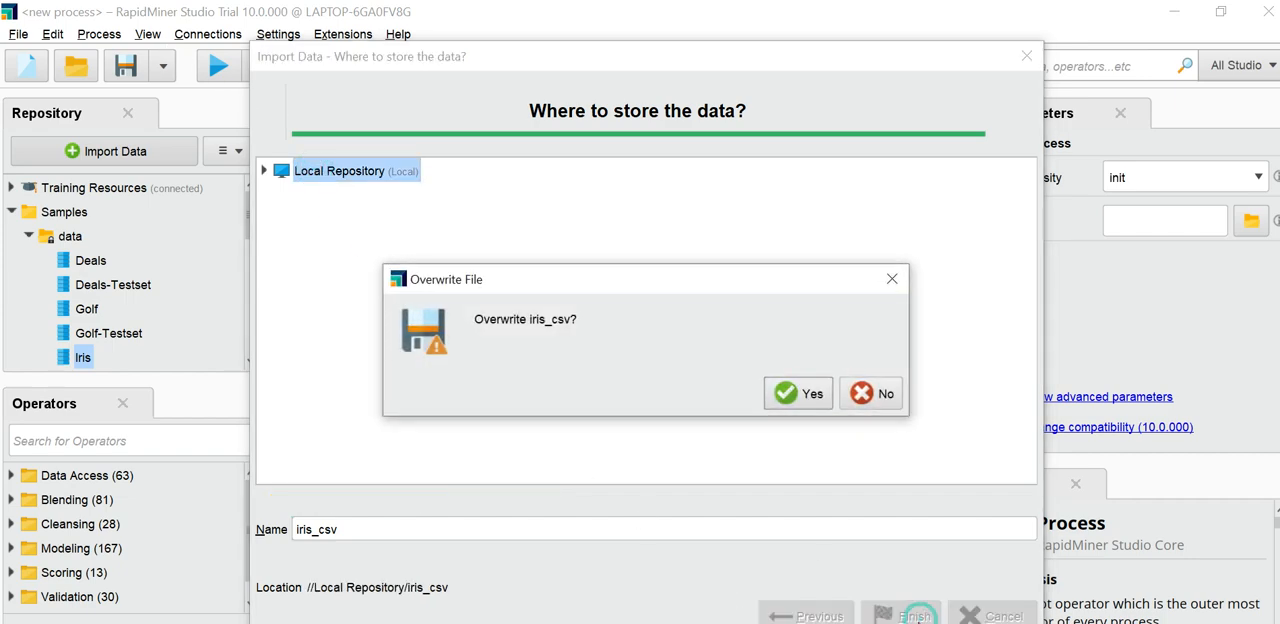
pyautogui.click(790, 393)
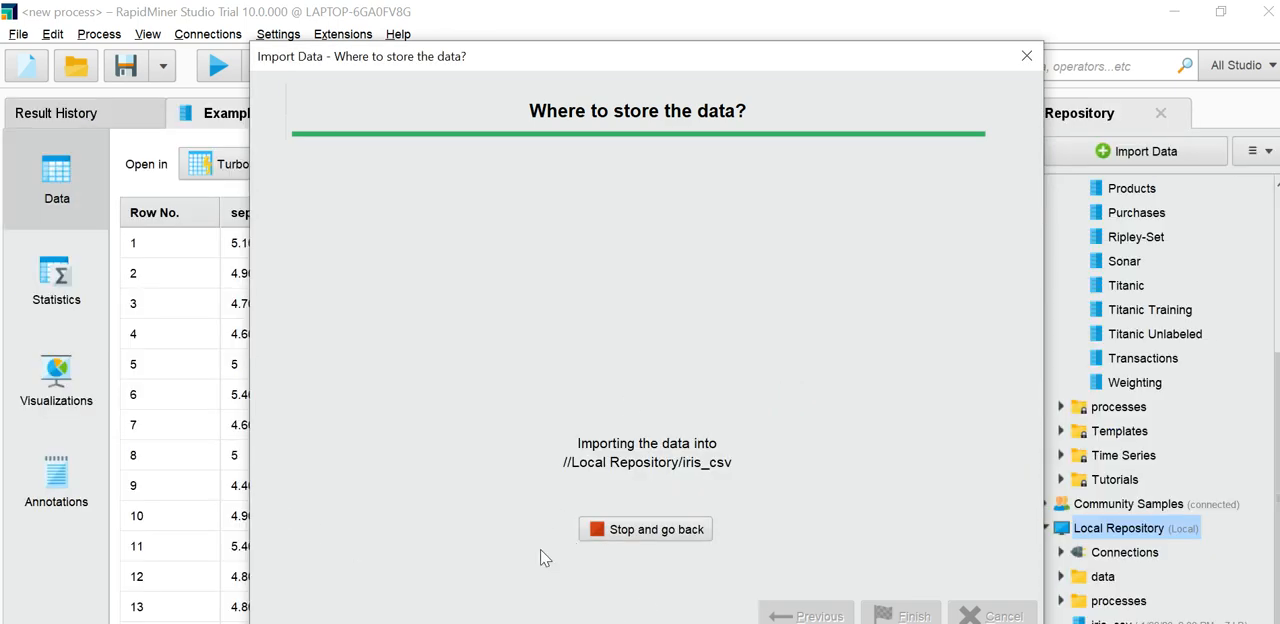
pyautogui.click(1026, 56)
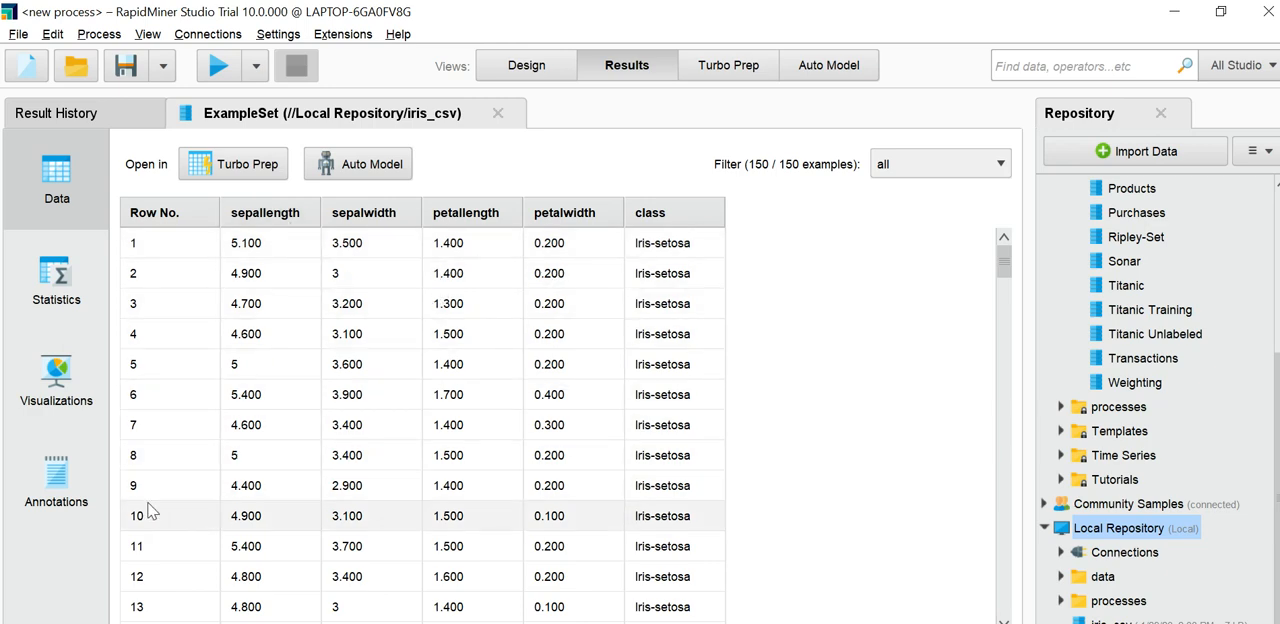
# Step: Examine the statistics of the iris_csv attributes, expanding the sepallength details to view its histogram, minimum, maximum, average and deviation
pyautogui.click(50, 289)
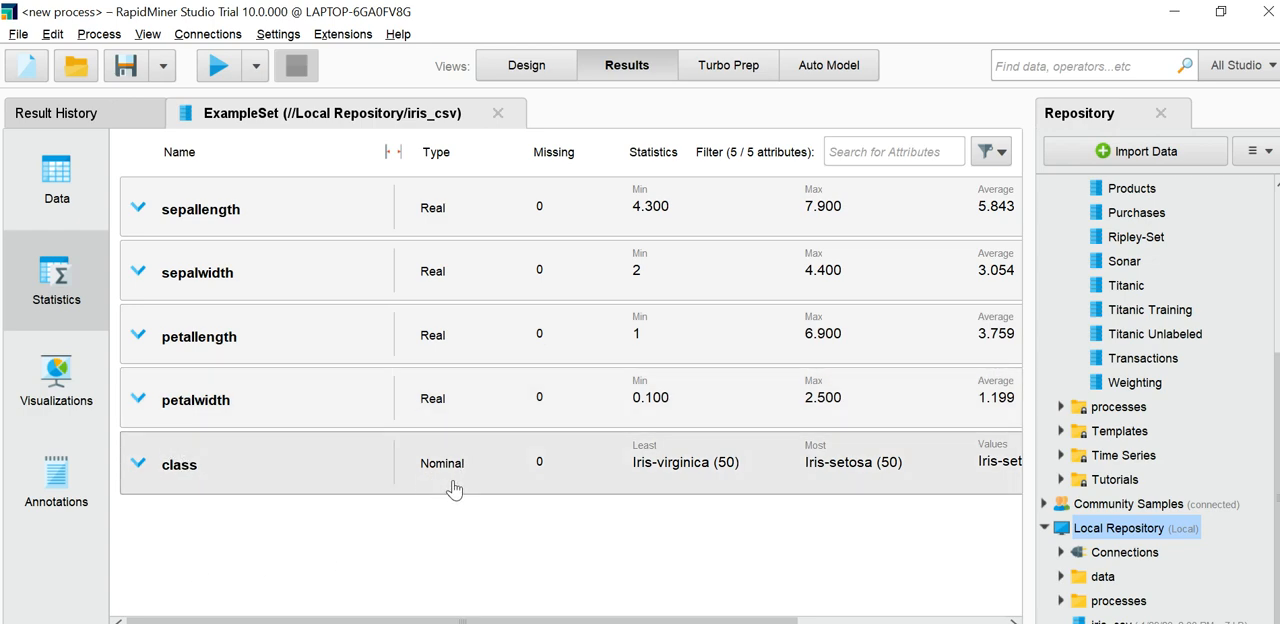
pyautogui.click(300, 215)
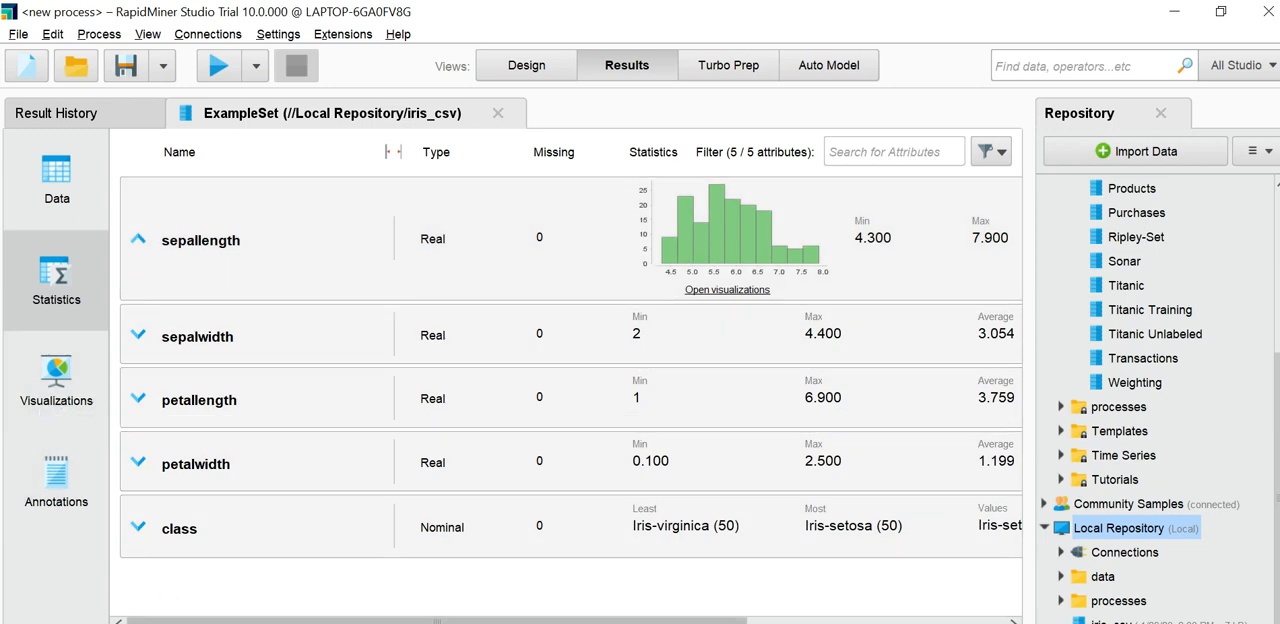
pyautogui.moveTo(420, 621); pyautogui.dragTo(514, 620)
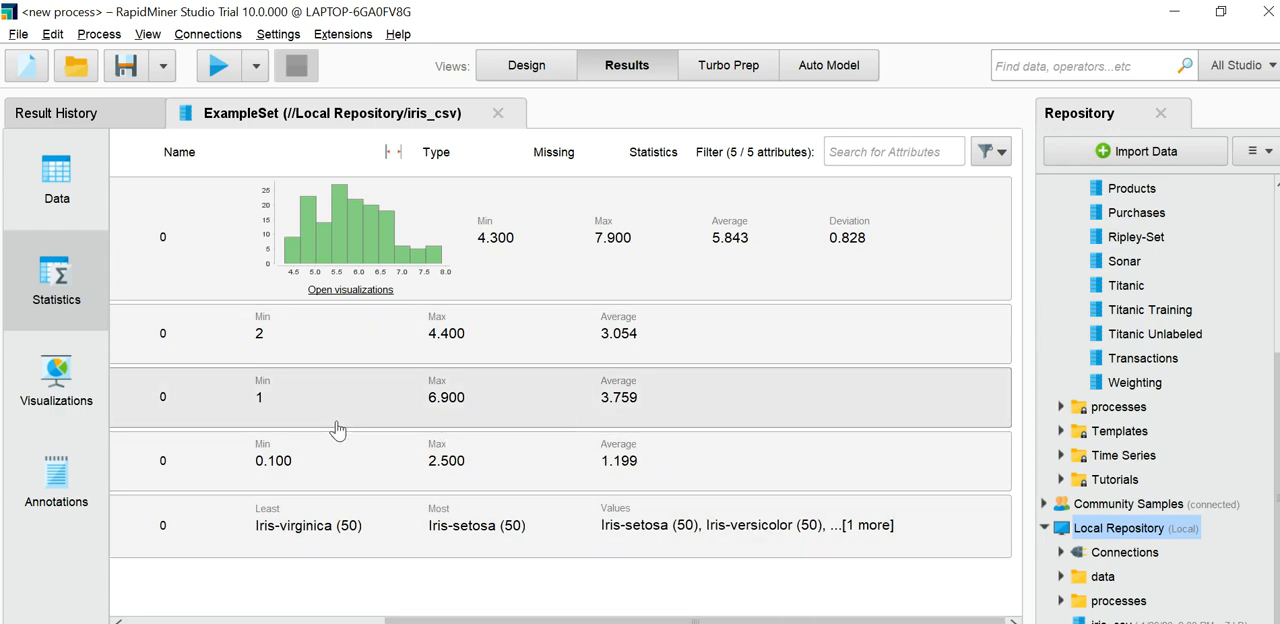
# Step: Visualize the iris_csv data, trying the Pie / Donut, Area and Step Line plot types in turn
pyautogui.click(52, 396)
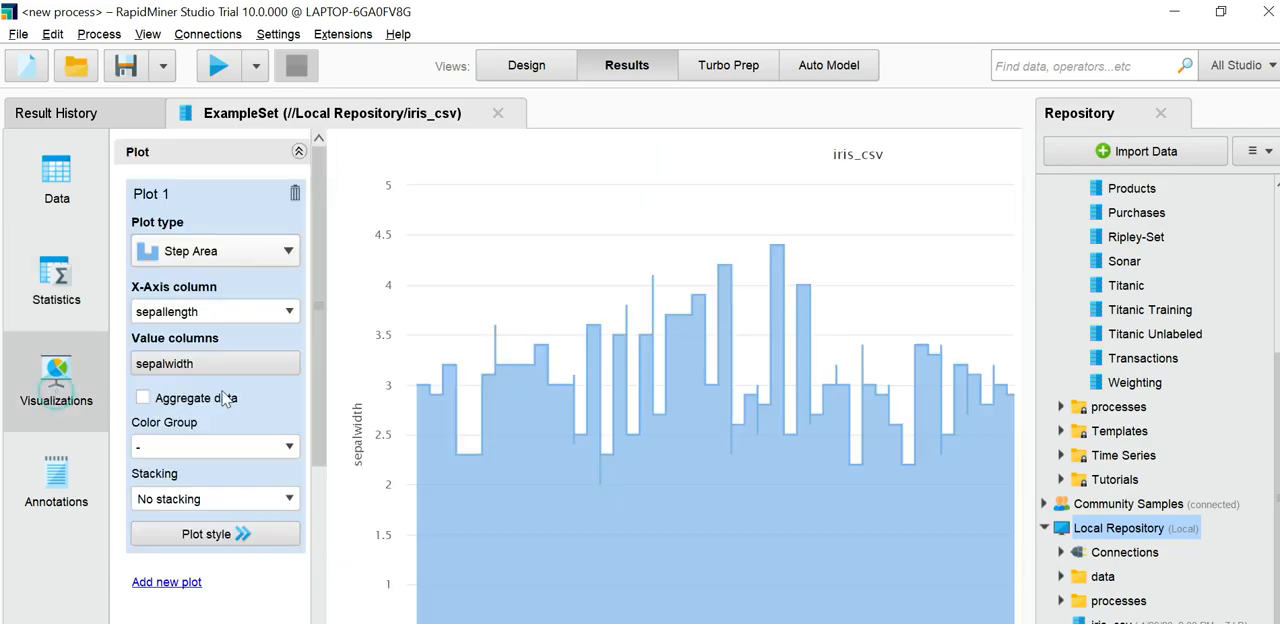
pyautogui.click(233, 250)
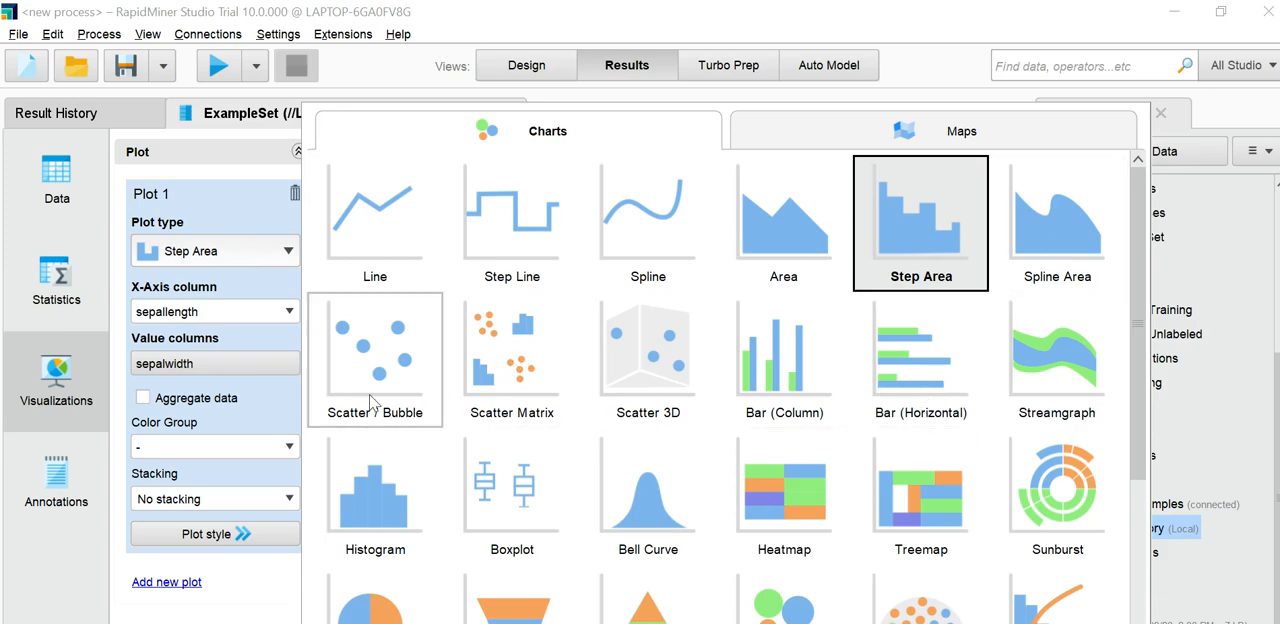
pyautogui.click(375, 600)
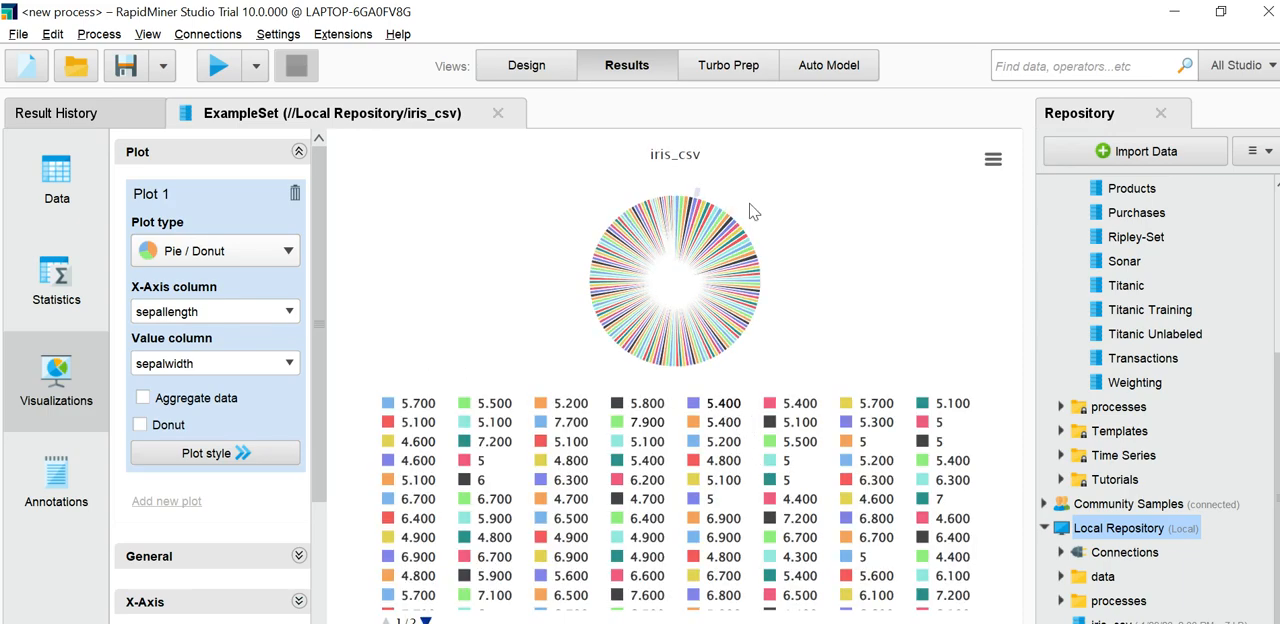
pyautogui.click(212, 250)
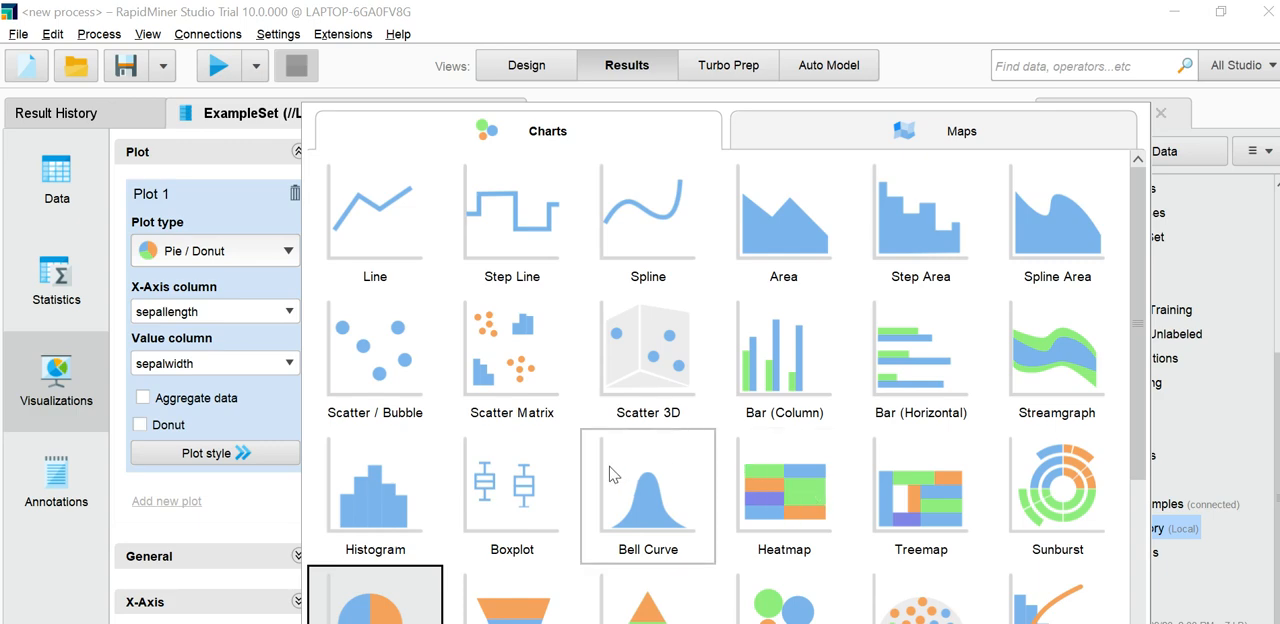
pyautogui.click(786, 247)
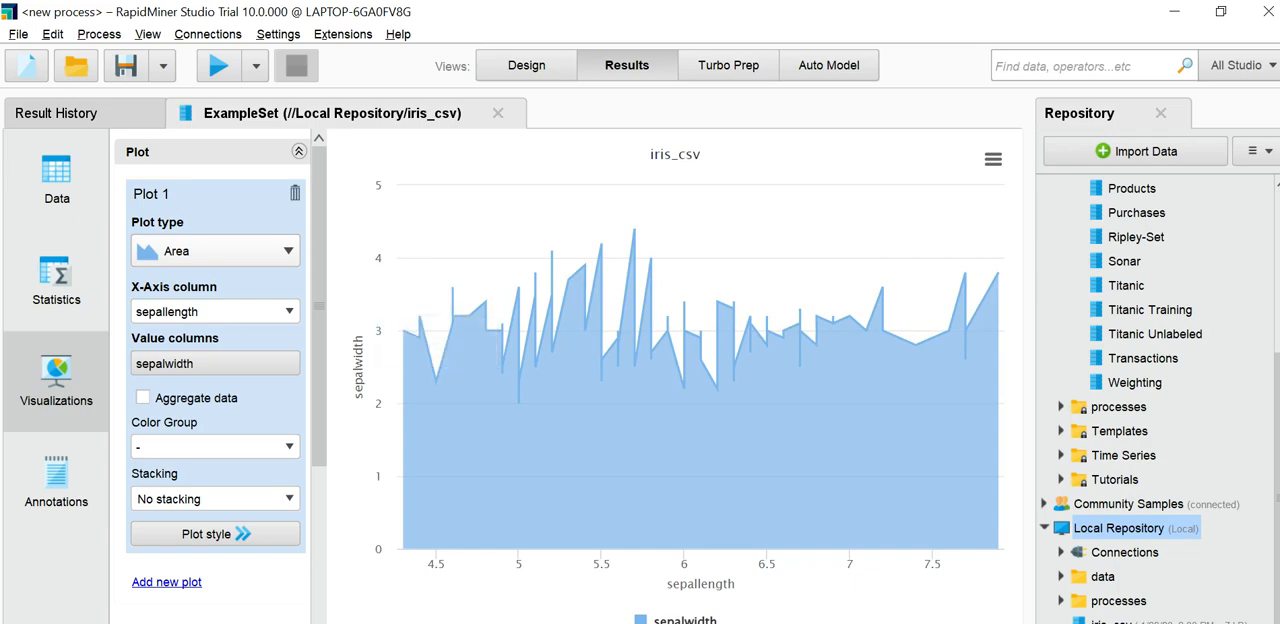
pyautogui.click(195, 253)
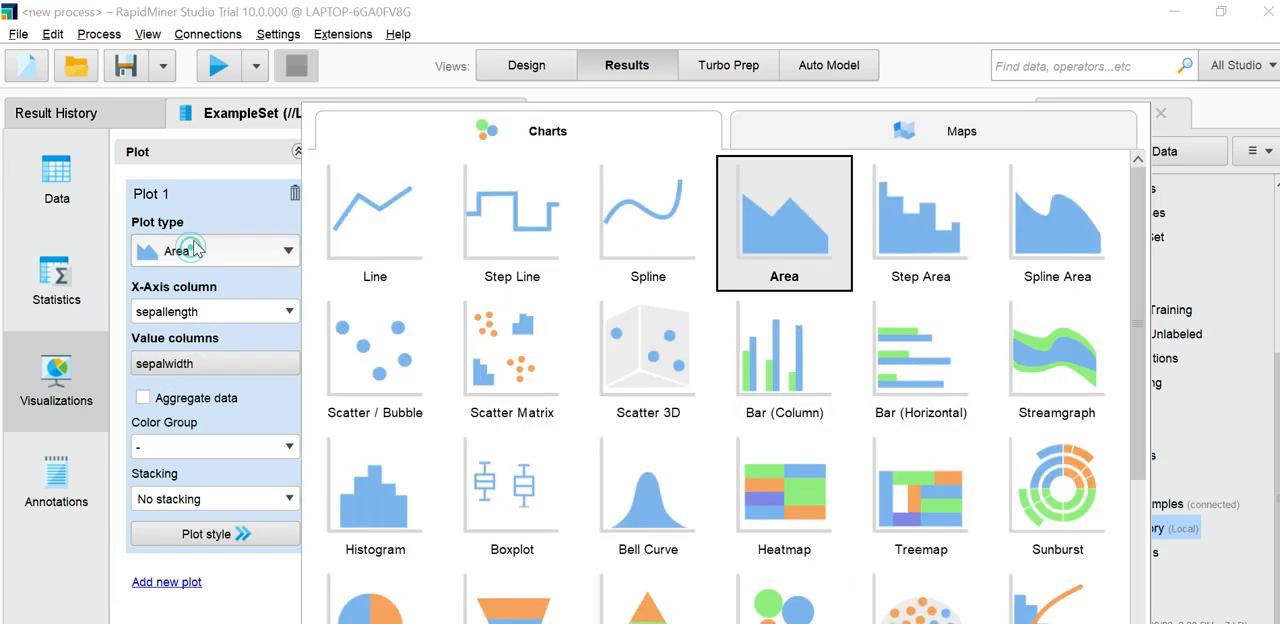
pyautogui.press('Escape')
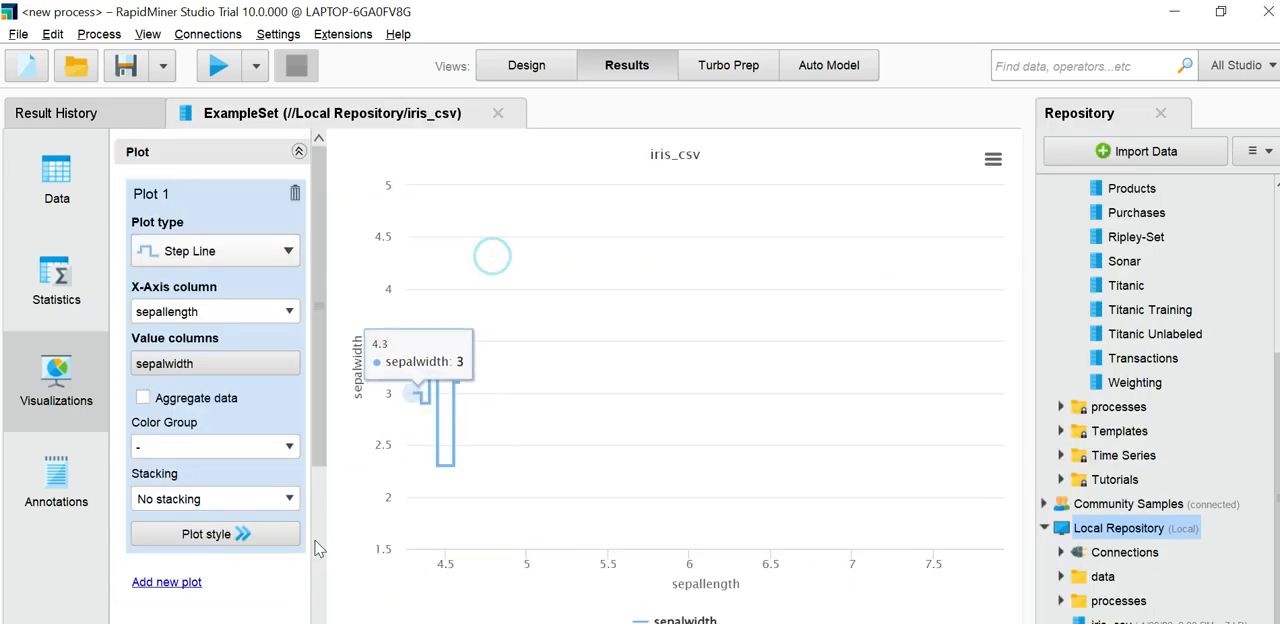
# Step: Try to add sepallength and petallength to the value columns of the Step Line plot
pyautogui.click(185, 364)
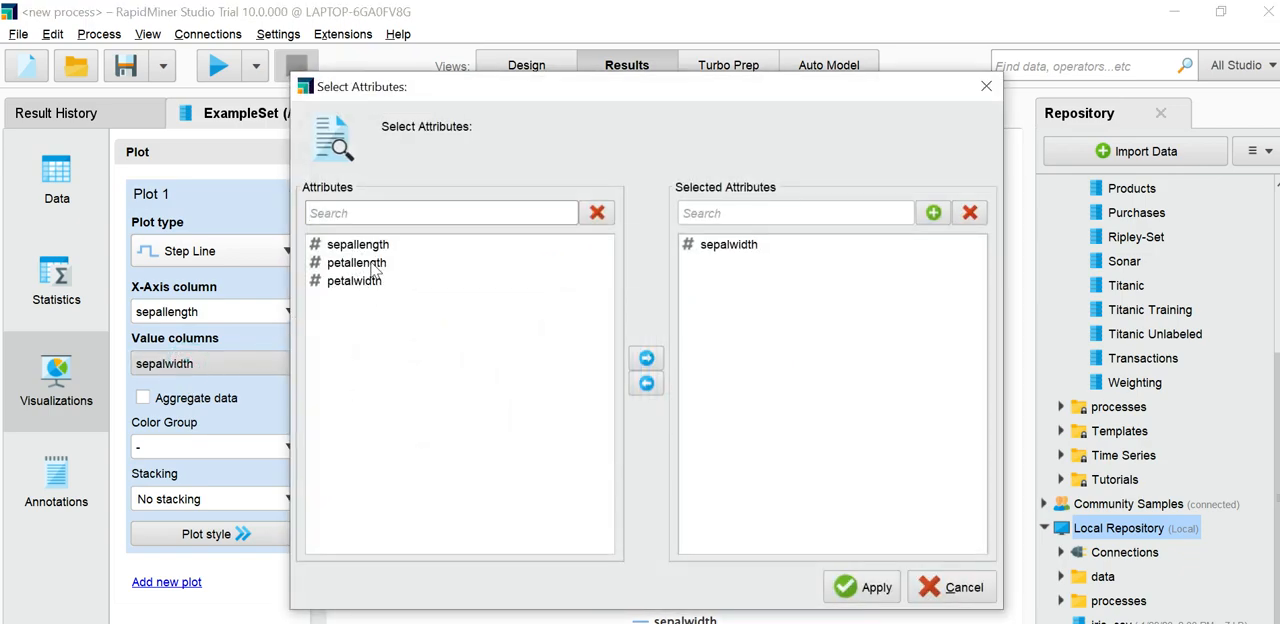
pyautogui.click(364, 248)
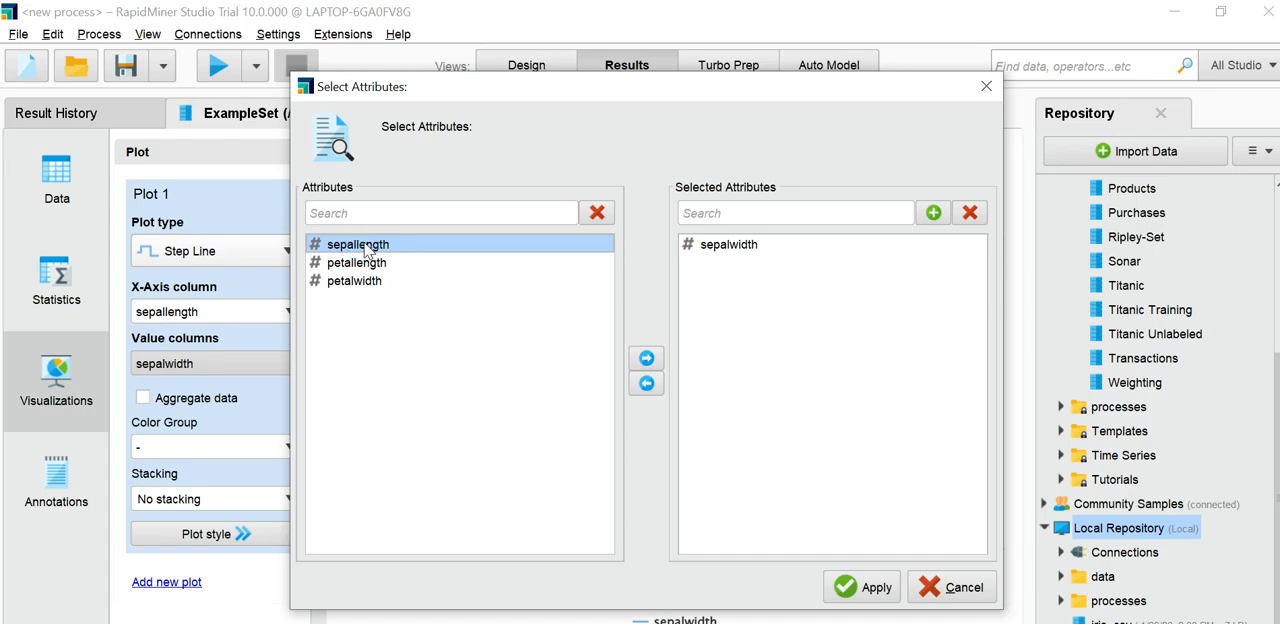
pyautogui.click(878, 590)
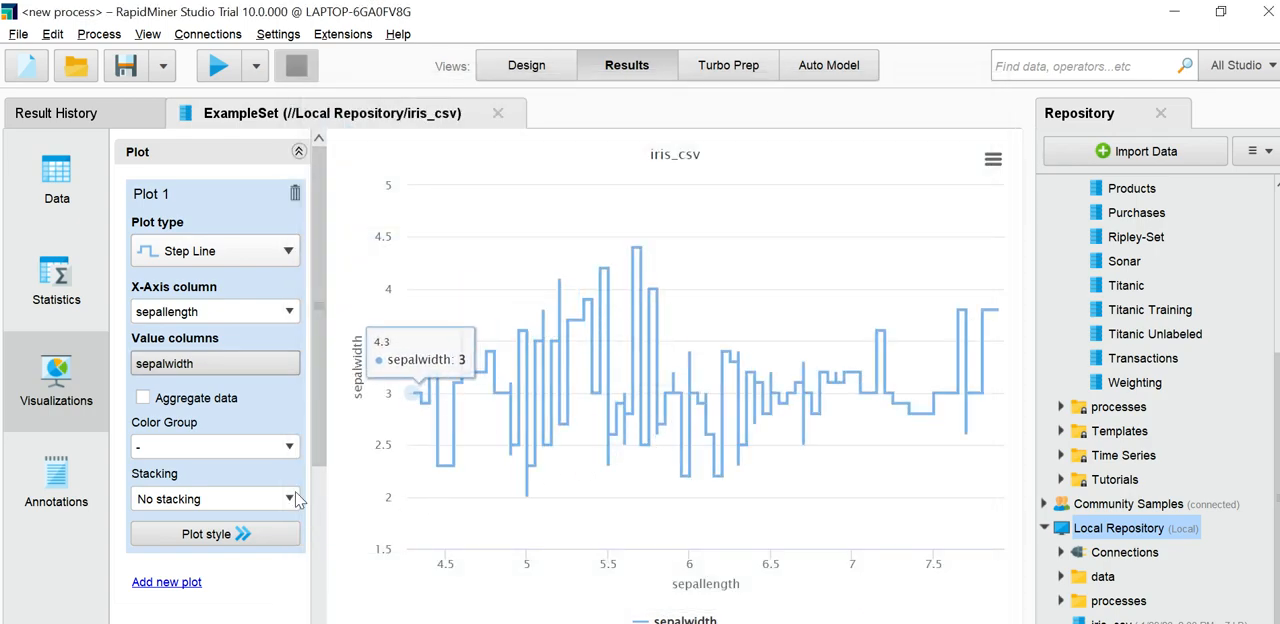
pyautogui.click(190, 365)
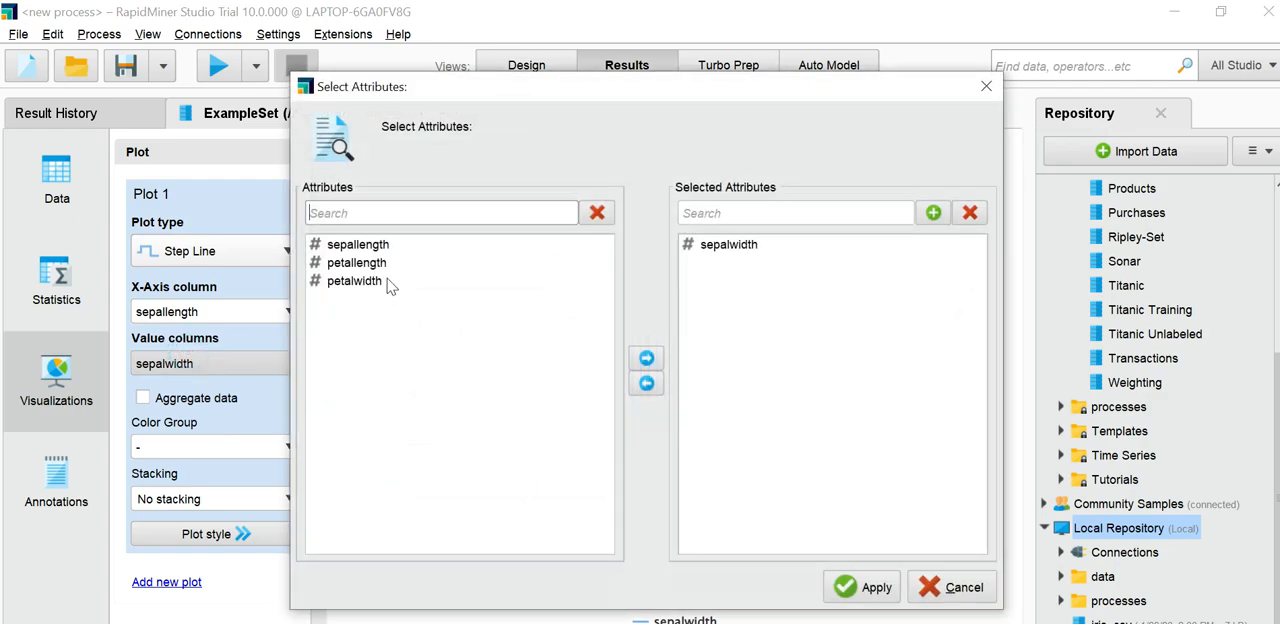
pyautogui.click(378, 262)
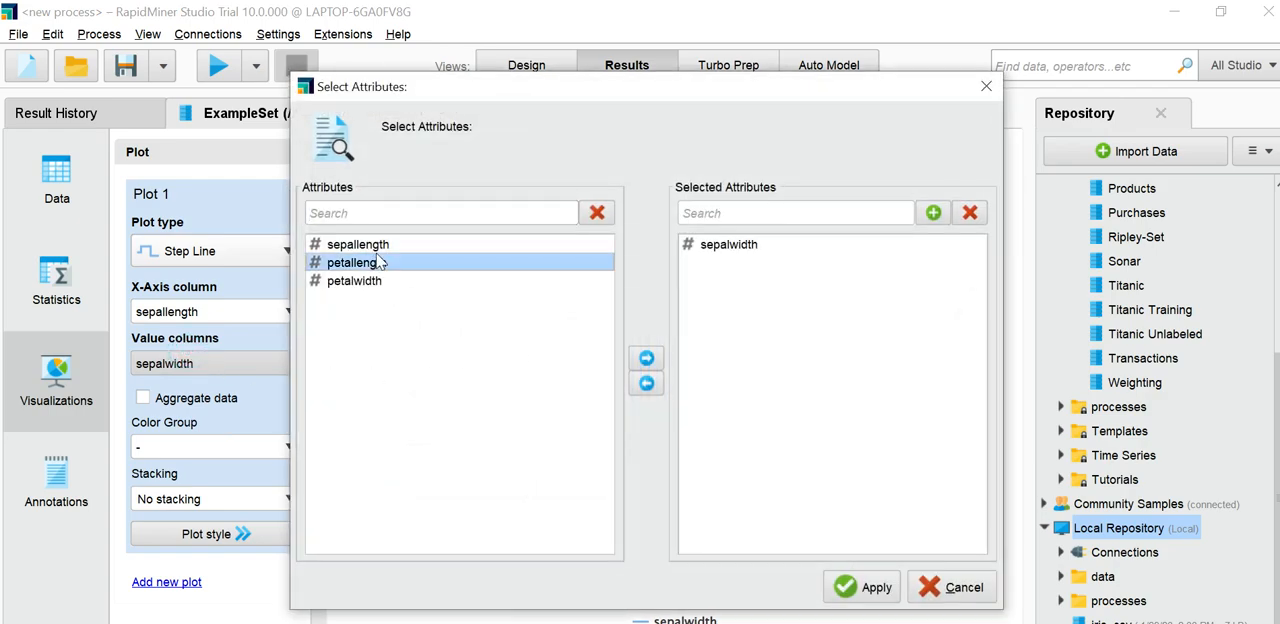
pyautogui.click(869, 589)
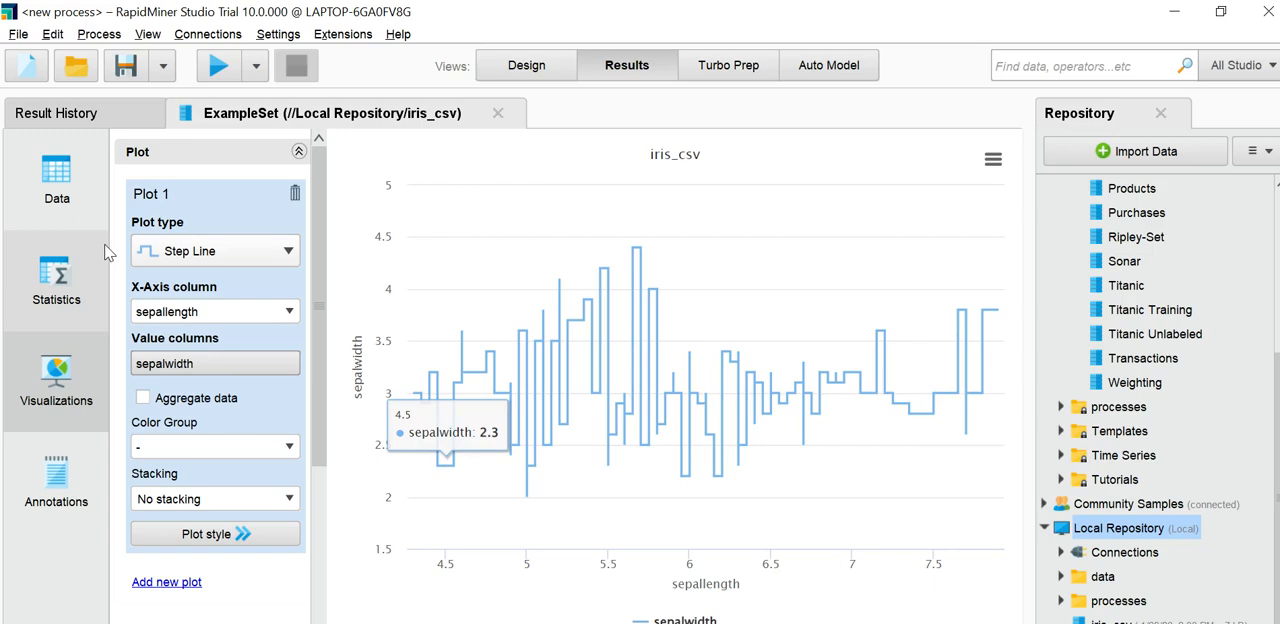
# Step: Set the plot type to Pyramid and return to the data table of iris_csv
pyautogui.click(180, 258)
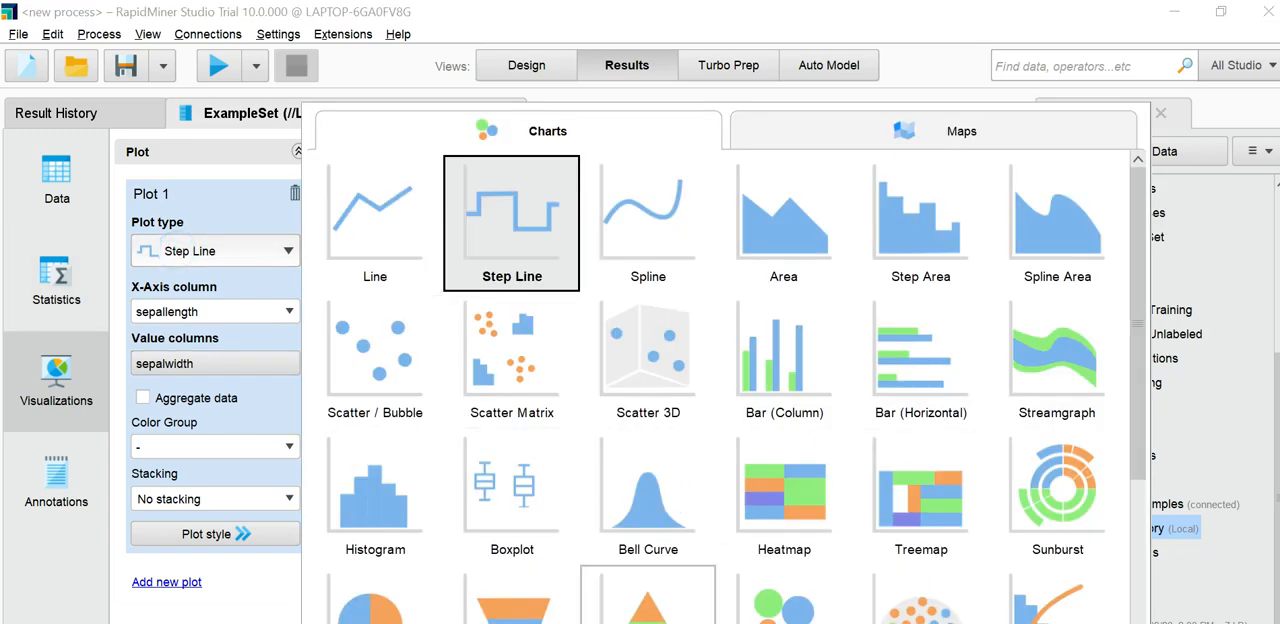
pyautogui.scroll(-1, 648, 600)
pyautogui.click(648, 600)
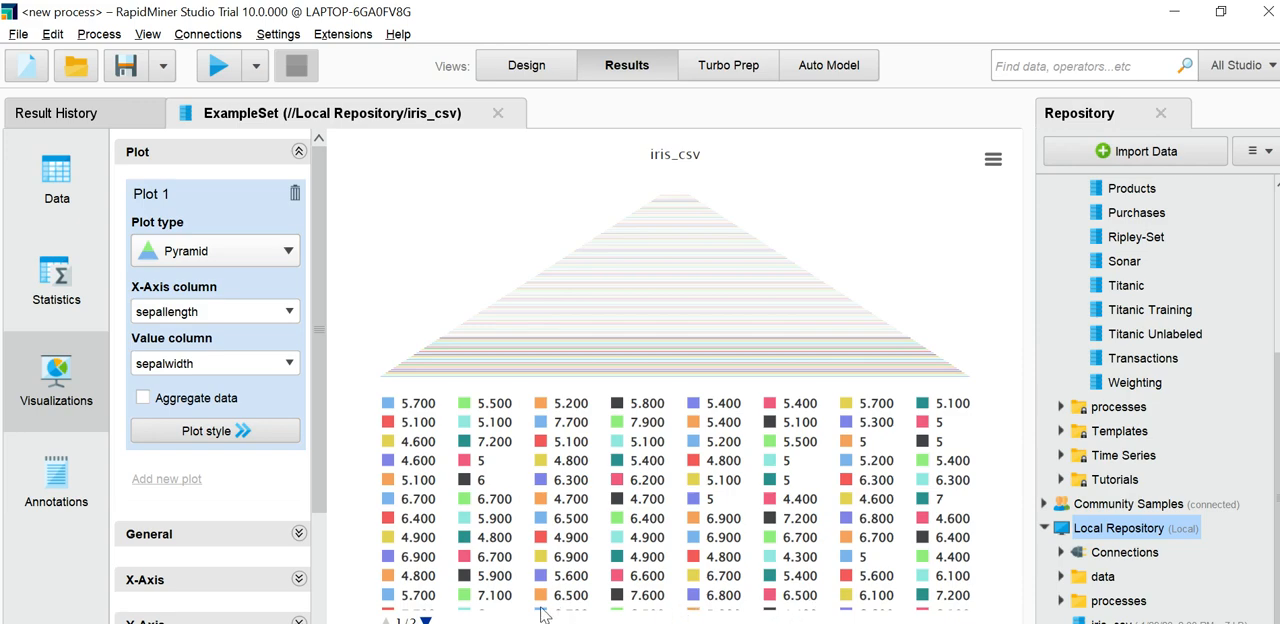
pyautogui.click(56, 190)
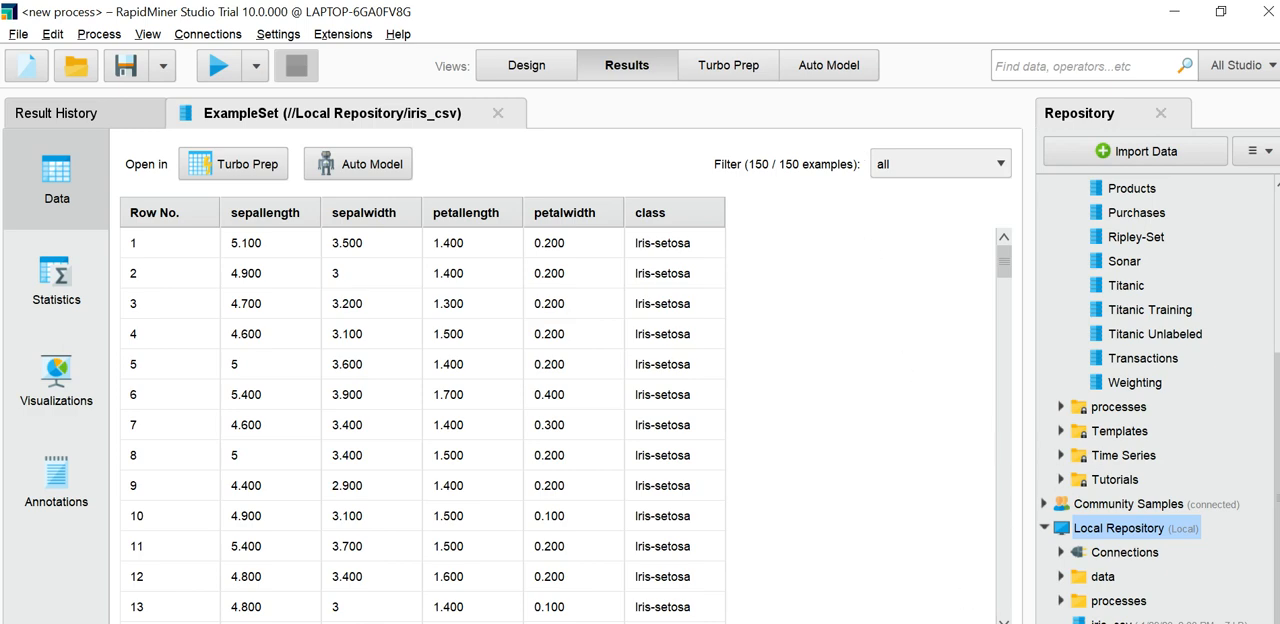
pyautogui.click(1110, 623)
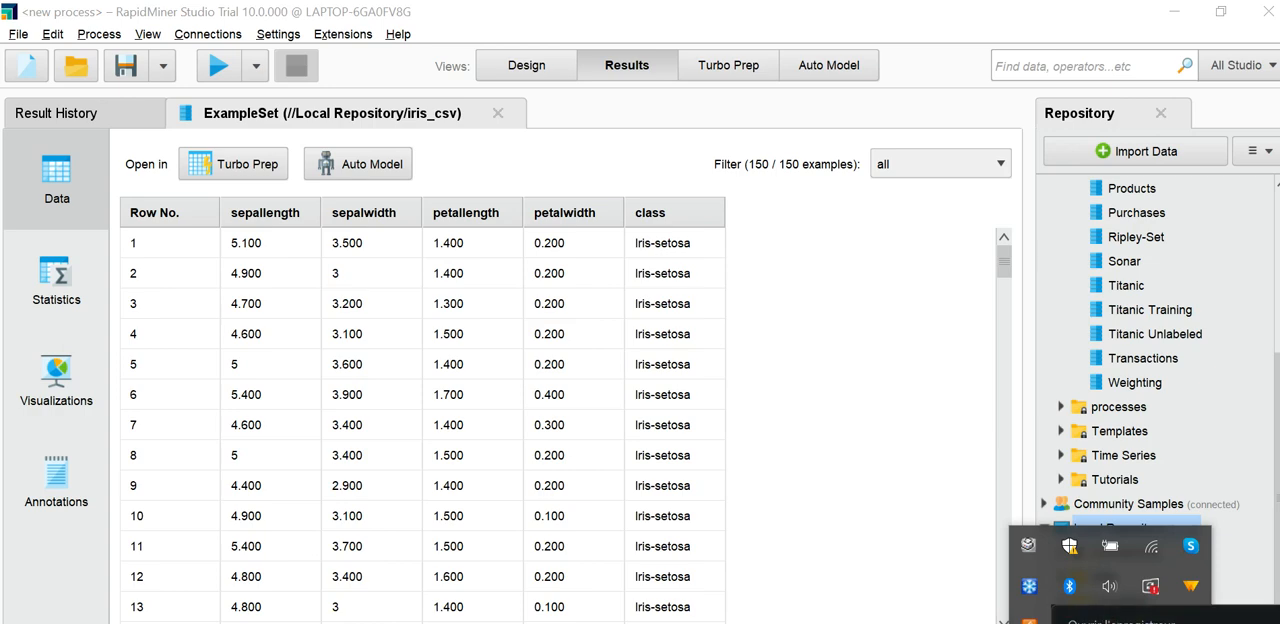
pyautogui.click(1121, 621)
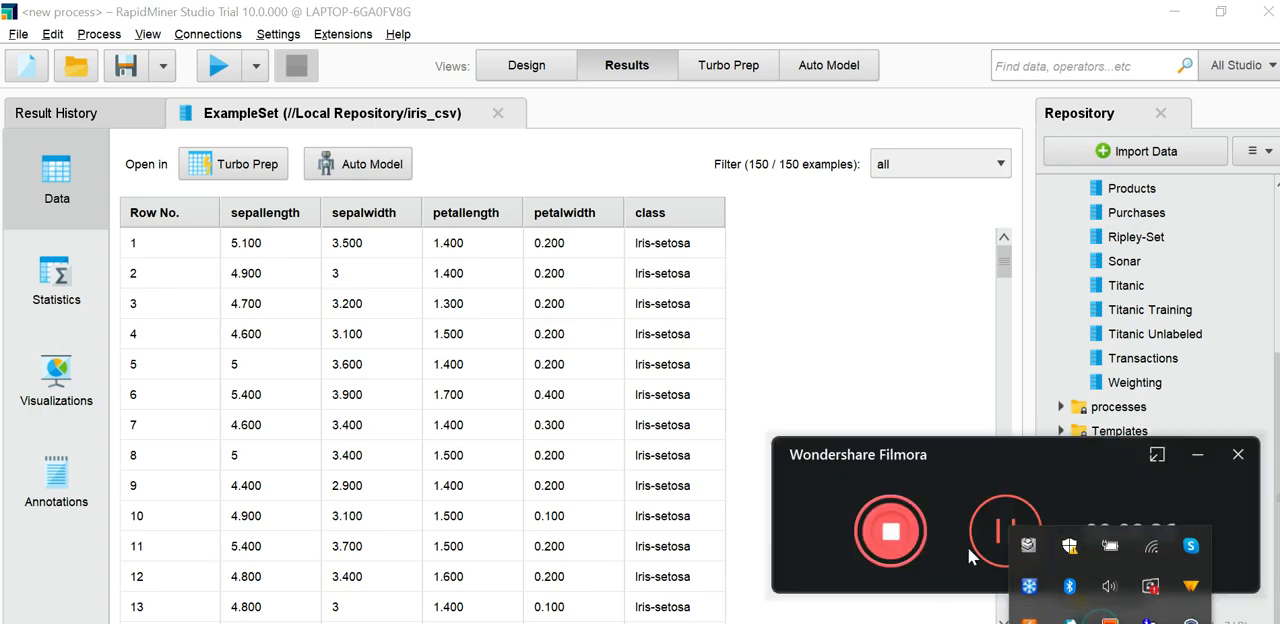